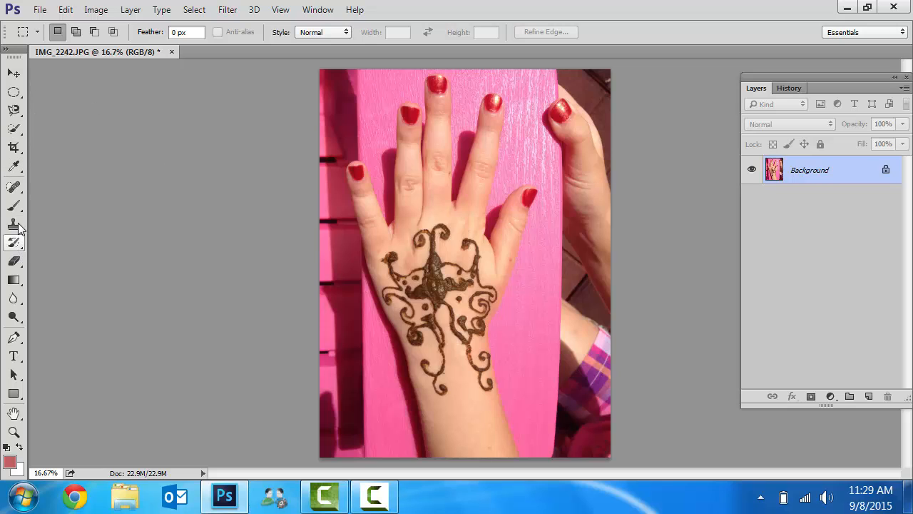
pyautogui.click(14, 165)
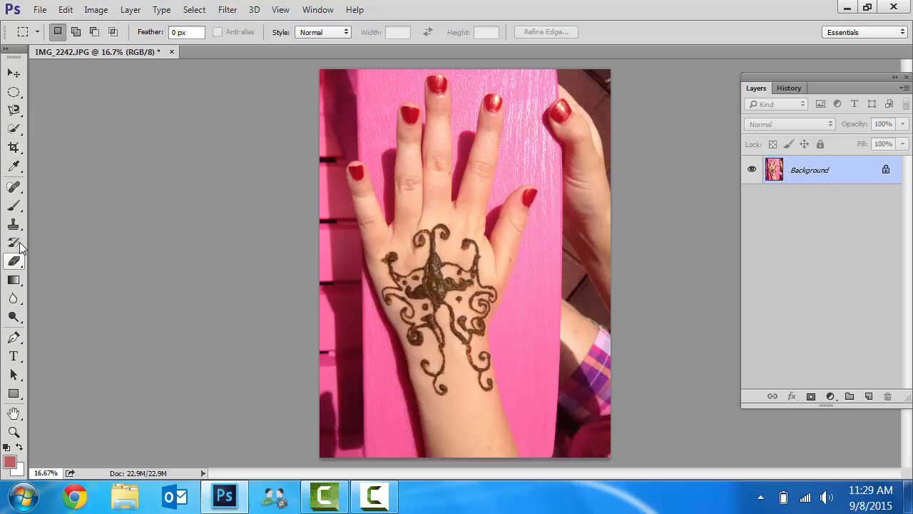
pyautogui.click(22, 223)
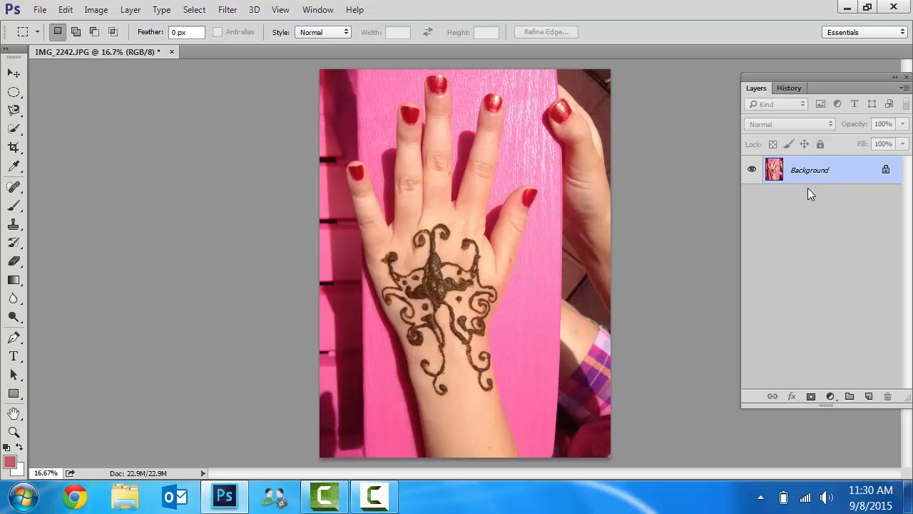
# Convert the locked Background into a regular editable layer named Layer 0
pyautogui.doubleClick(833, 178)
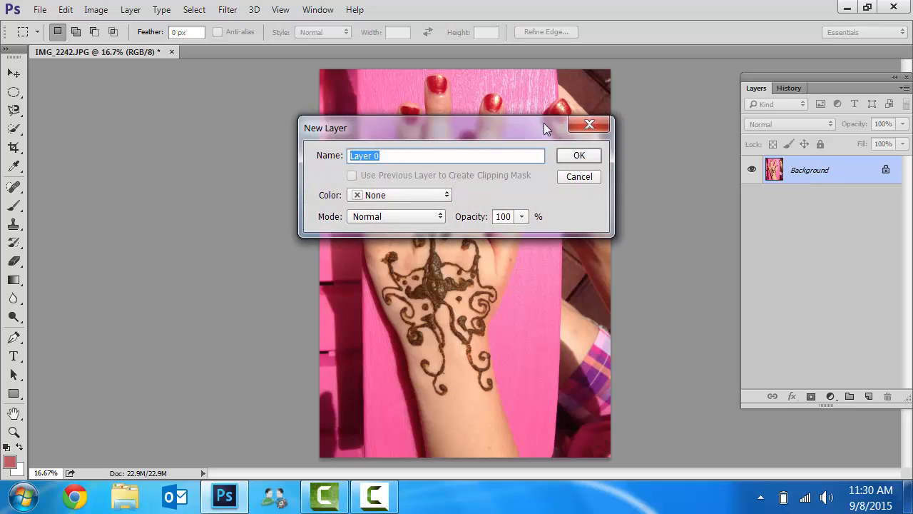
pyautogui.click(578, 157)
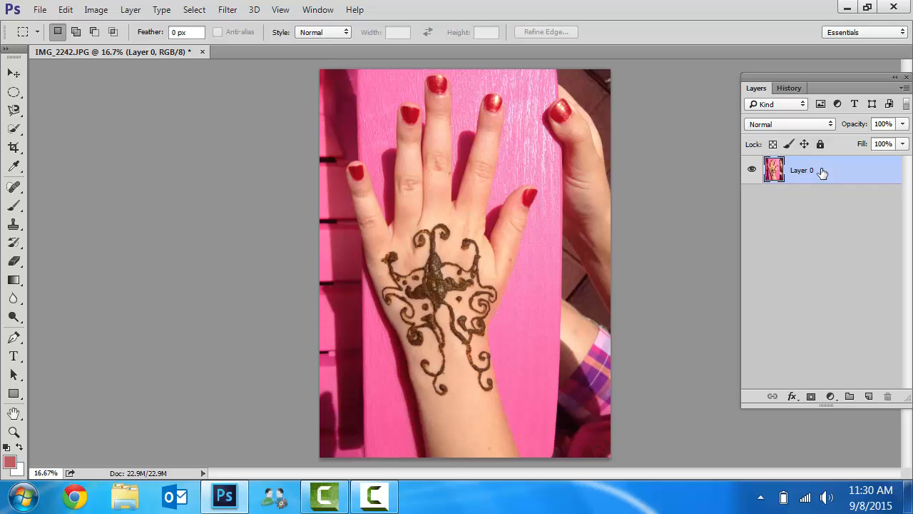
# Deselect Layer 0 and try to move the photo with the Move tool
pyautogui.click(819, 197)
pyautogui.click(820, 180)
pyautogui.click(827, 224)
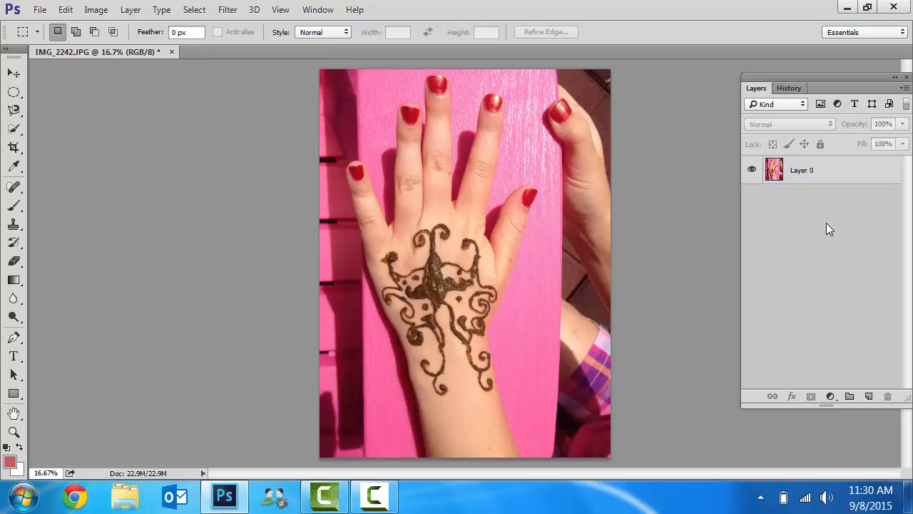
pyautogui.click(14, 73)
pyautogui.click(454, 168)
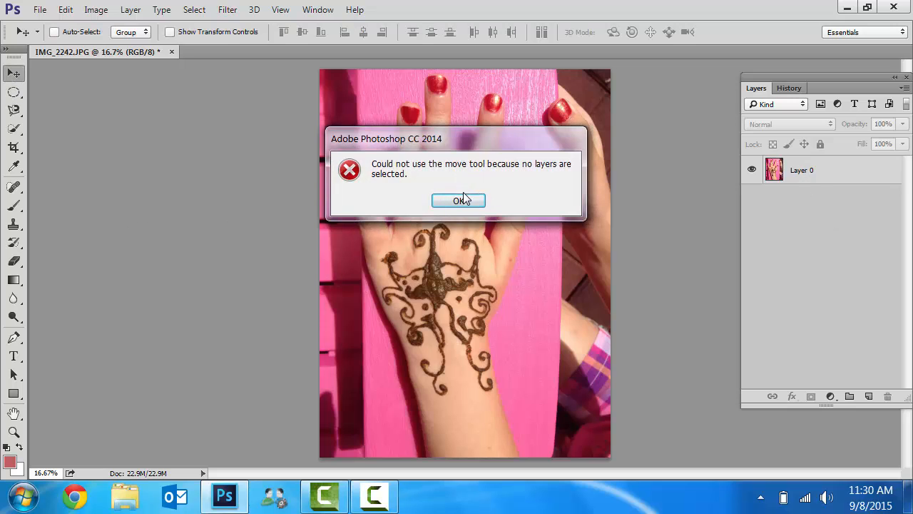
pyautogui.click(462, 202)
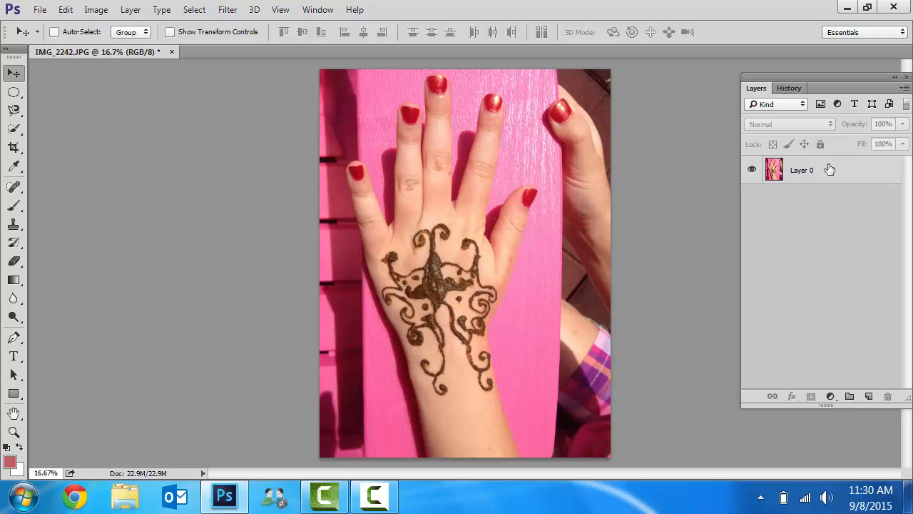
# Select Layer 0 and clear the layer selection again
pyautogui.click(829, 171)
pyautogui.click(828, 191)
pyautogui.click(832, 169)
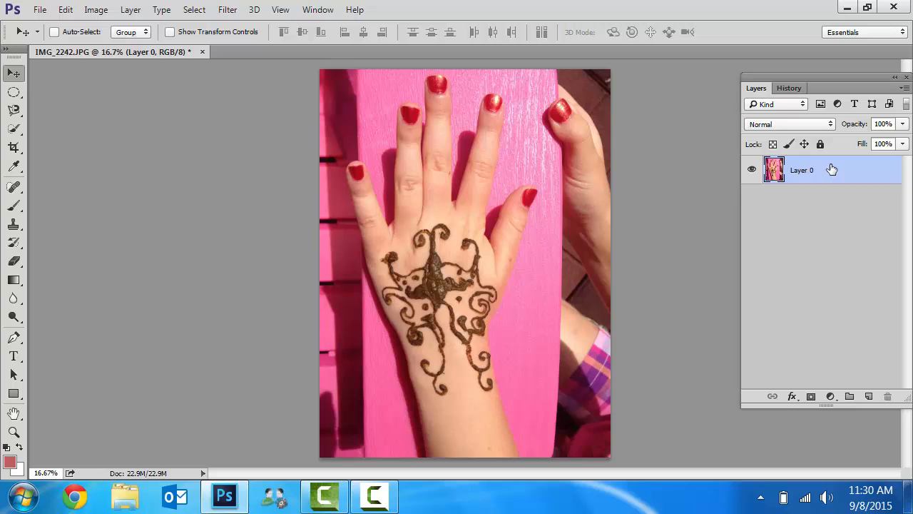
pyautogui.click(834, 261)
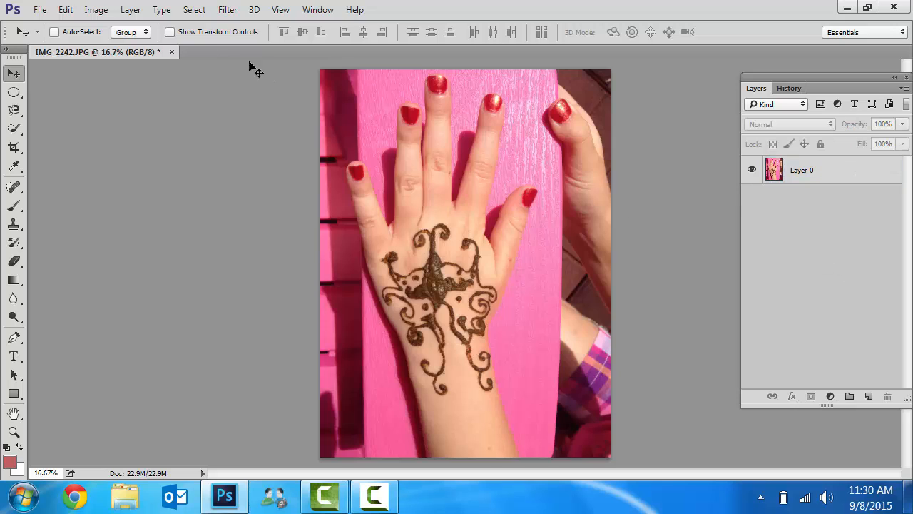
# Go through the Elliptical Marquee, standard Lasso and Quick Selection tools, ending on Quick Selection
pyautogui.click(14, 92)
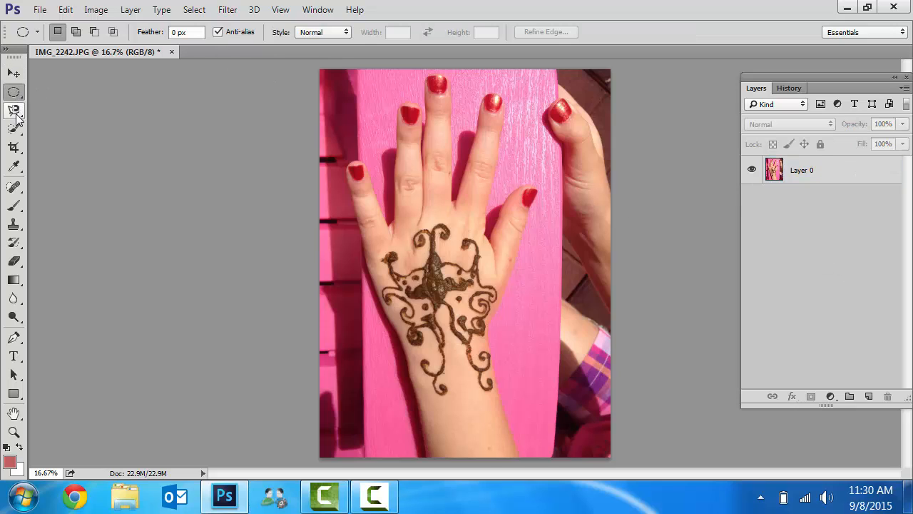
pyautogui.click(15, 112)
pyautogui.click(64, 108)
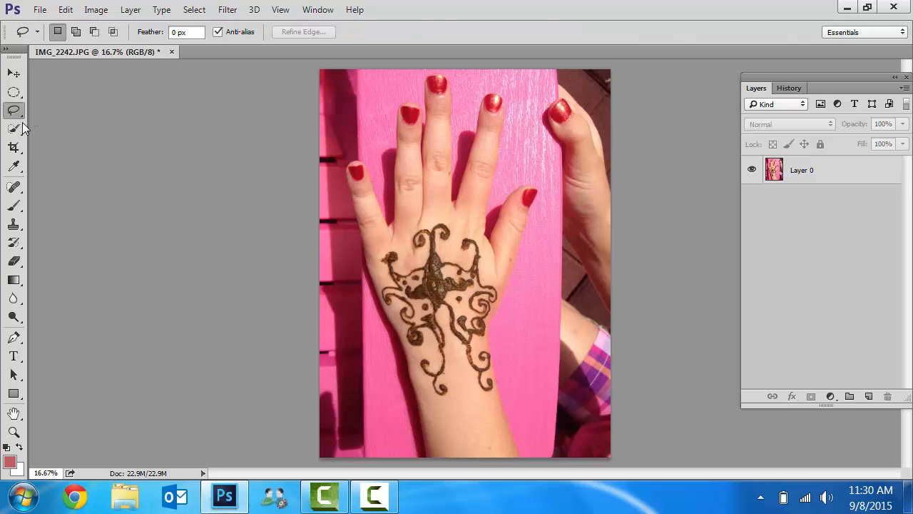
pyautogui.click(13, 129)
pyautogui.click(52, 133)
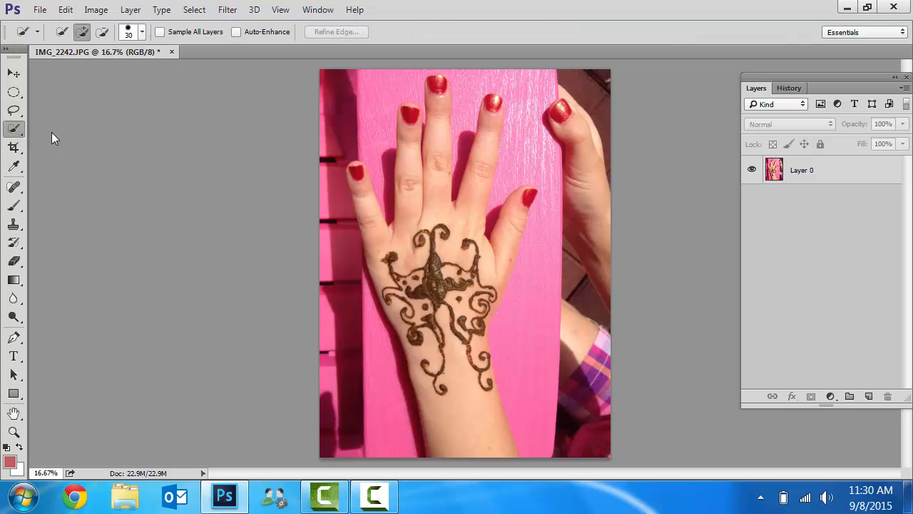
pyautogui.click(15, 111)
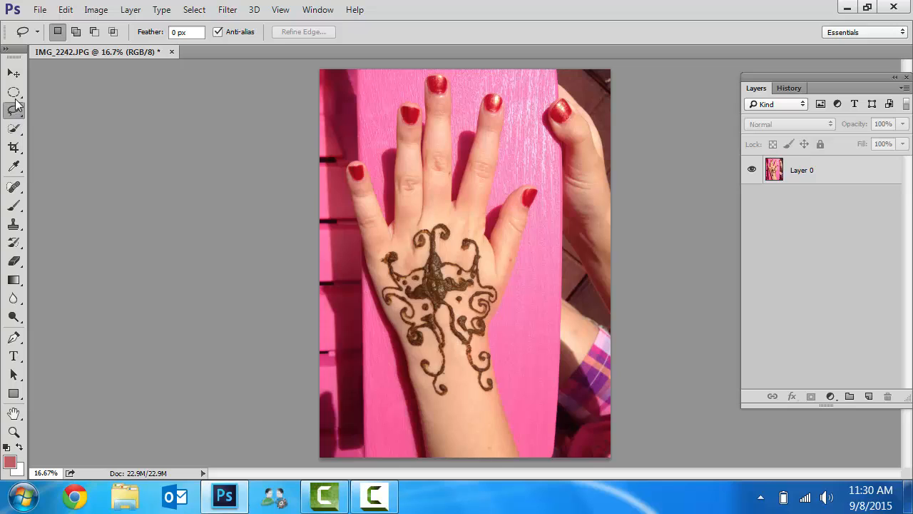
pyautogui.click(14, 94)
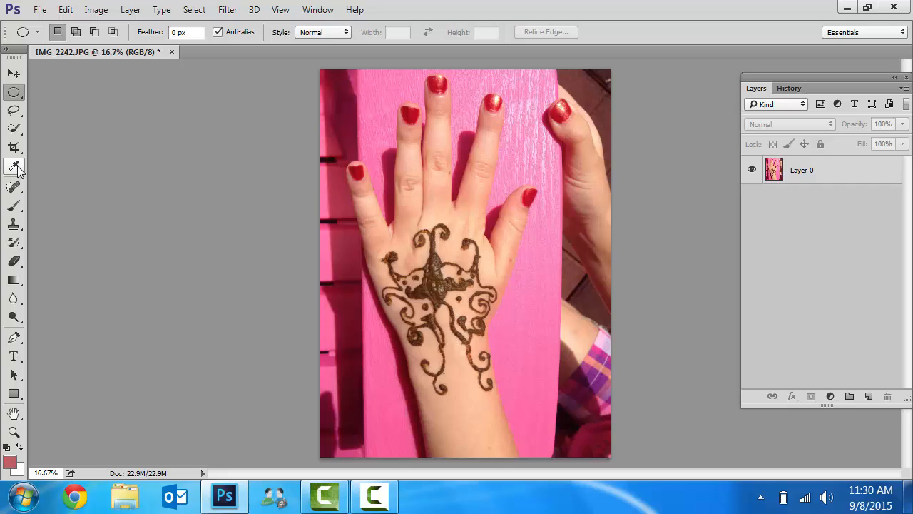
pyautogui.click(14, 129)
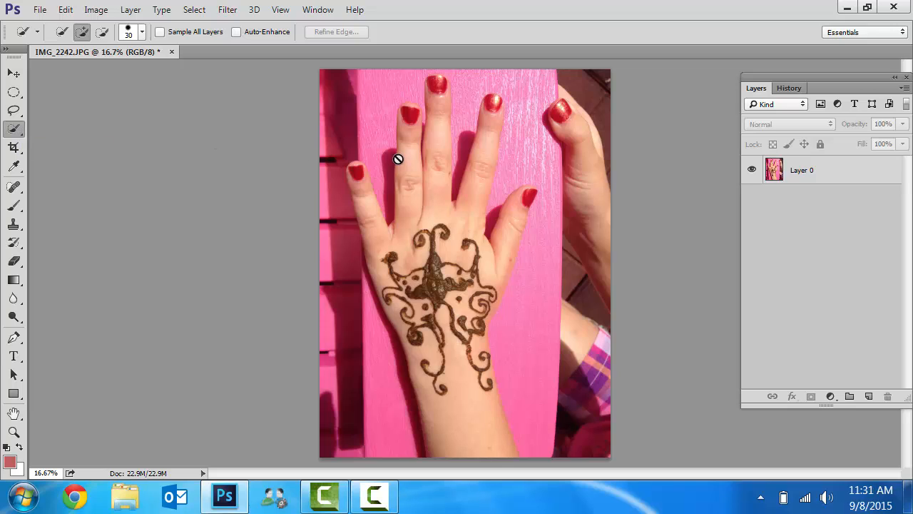
# Select Layer 0 and activate the Move tool
pyautogui.click(803, 172)
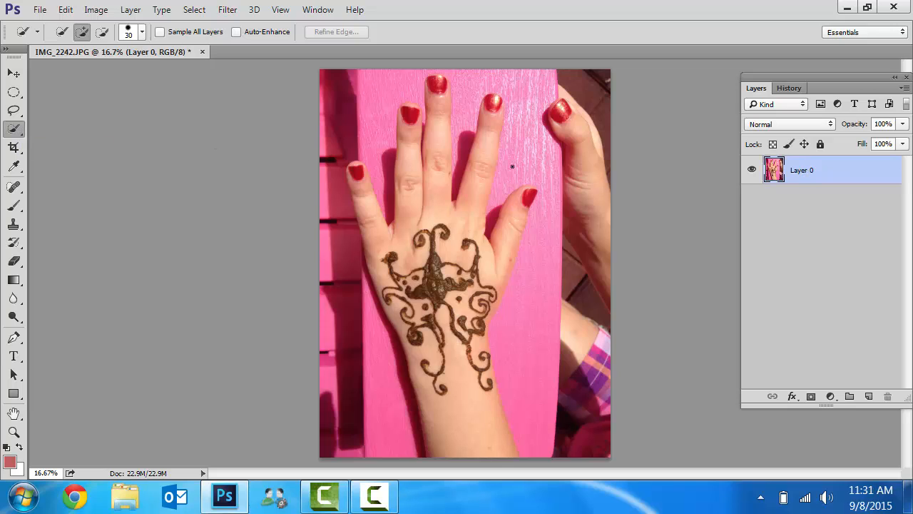
pyautogui.click(64, 10)
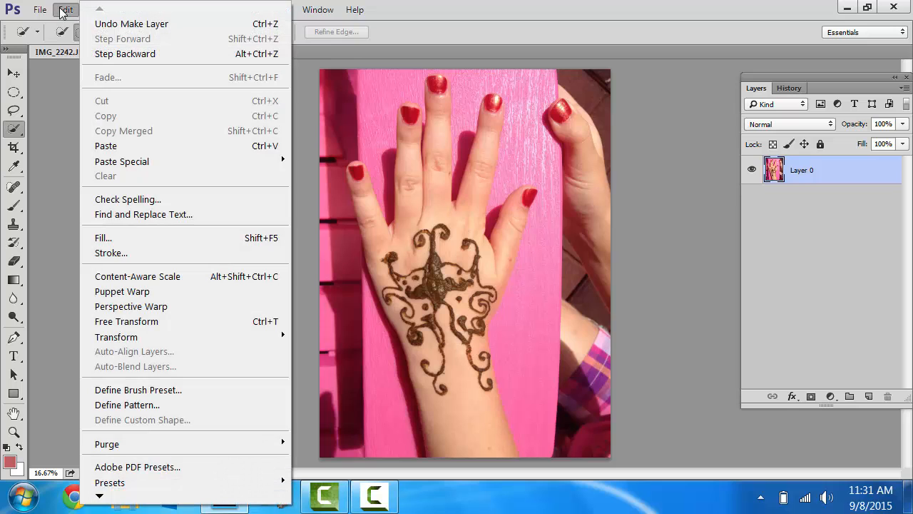
pyautogui.moveTo(179, 338)
pyautogui.click(14, 76)
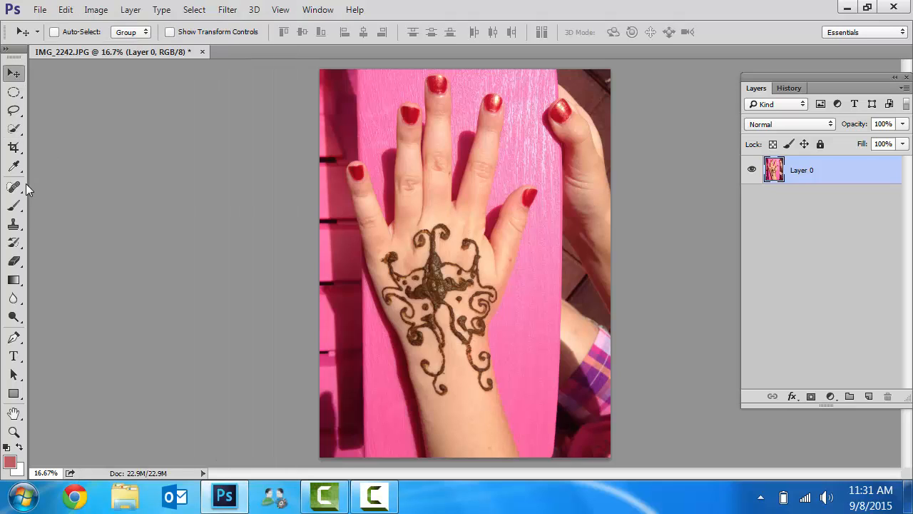
# Look at the Crop tool briefly and activate the standard Eyedropper tool
pyautogui.click(20, 153)
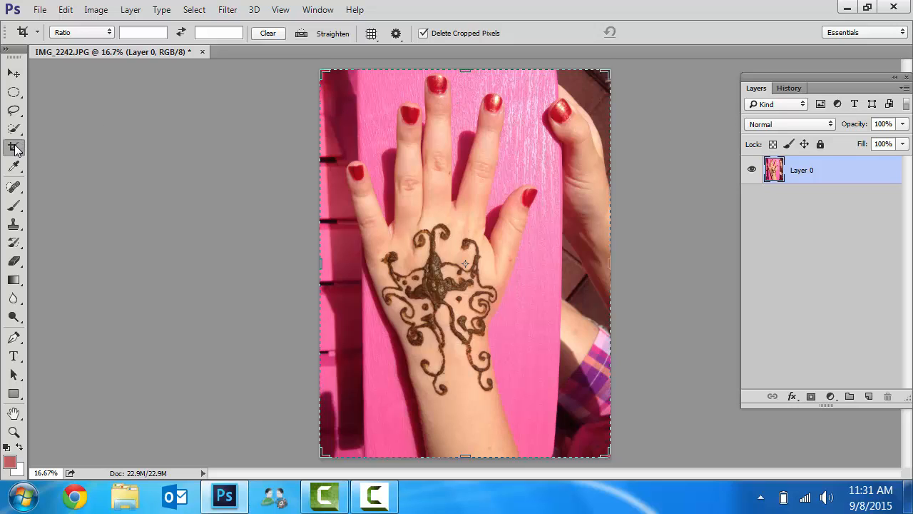
pyautogui.click(15, 167)
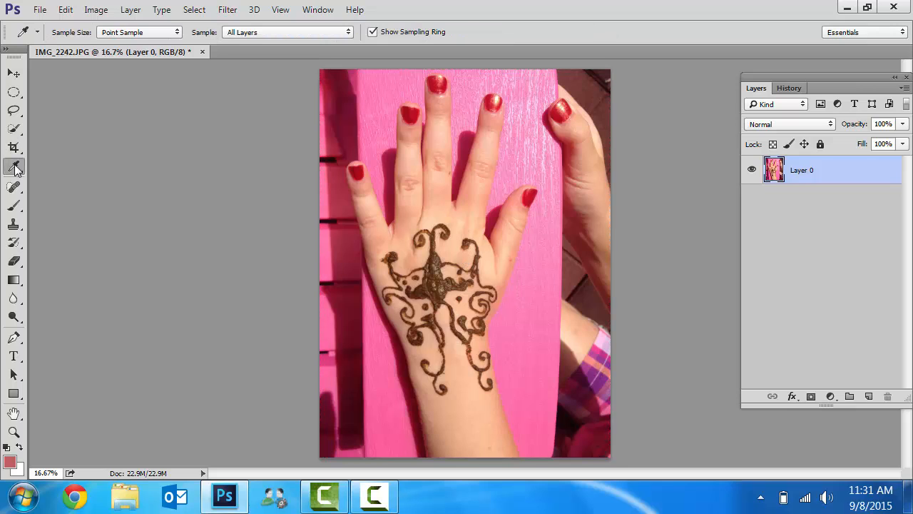
pyautogui.rightClick(15, 168)
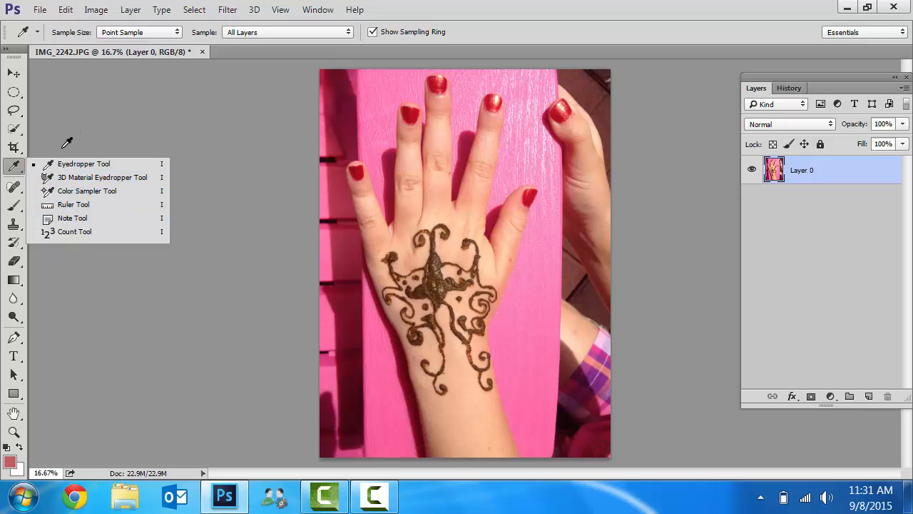
pyautogui.click(13, 170)
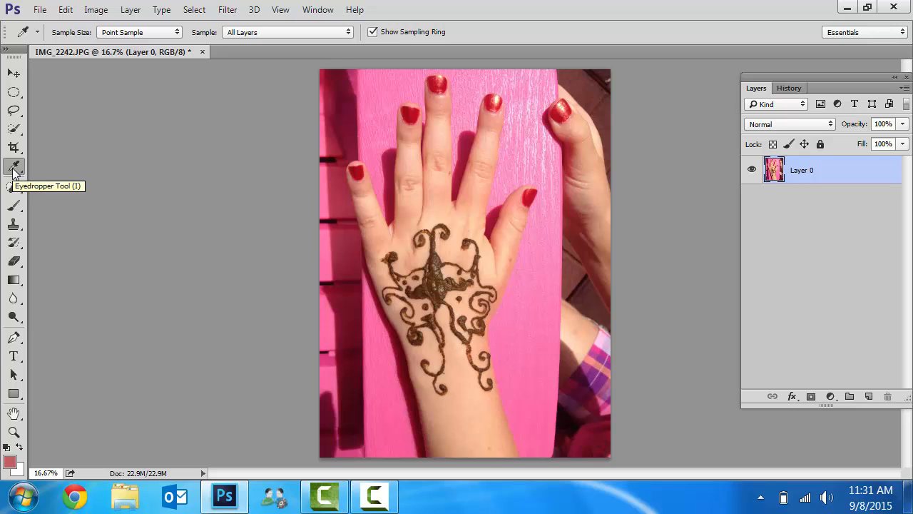
pyautogui.click(13, 169)
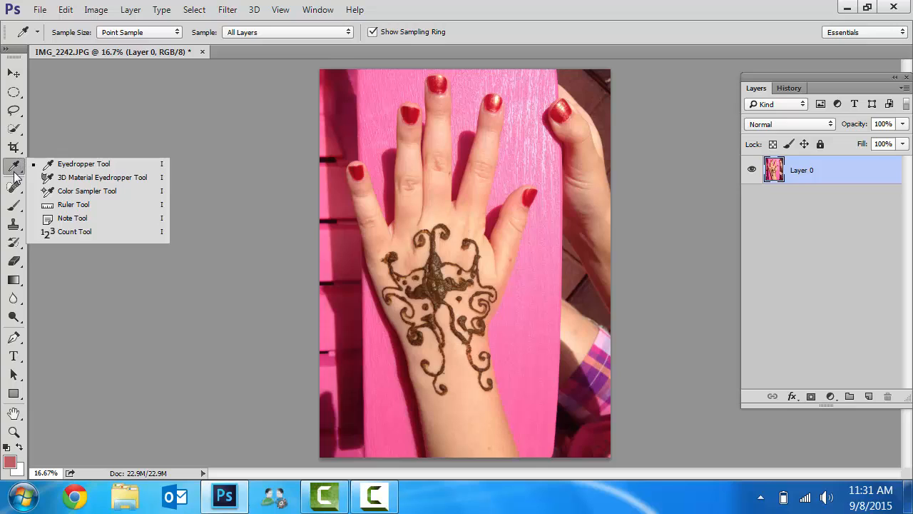
pyautogui.click(79, 164)
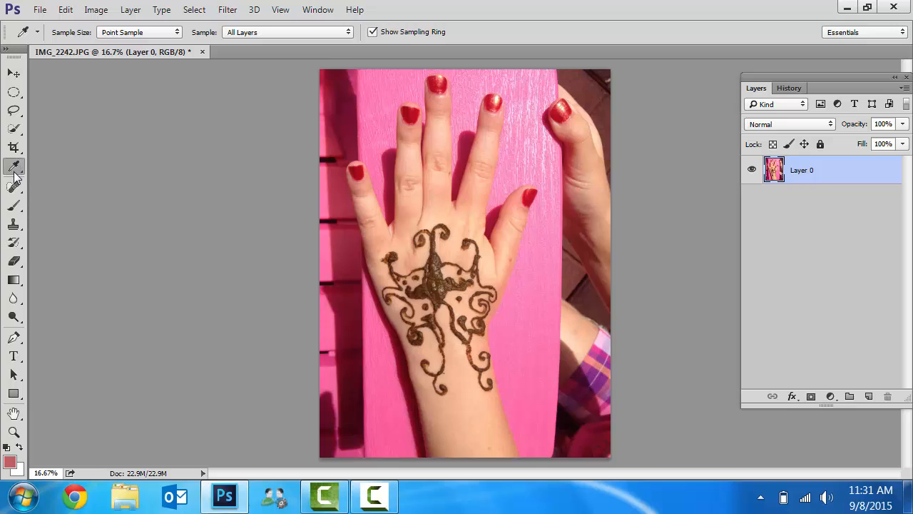
# Sample the red nail polish, the finger's skin tone and finally the henna's dark brown as the foreground color
pyautogui.click(415, 107)
pyautogui.click(417, 107)
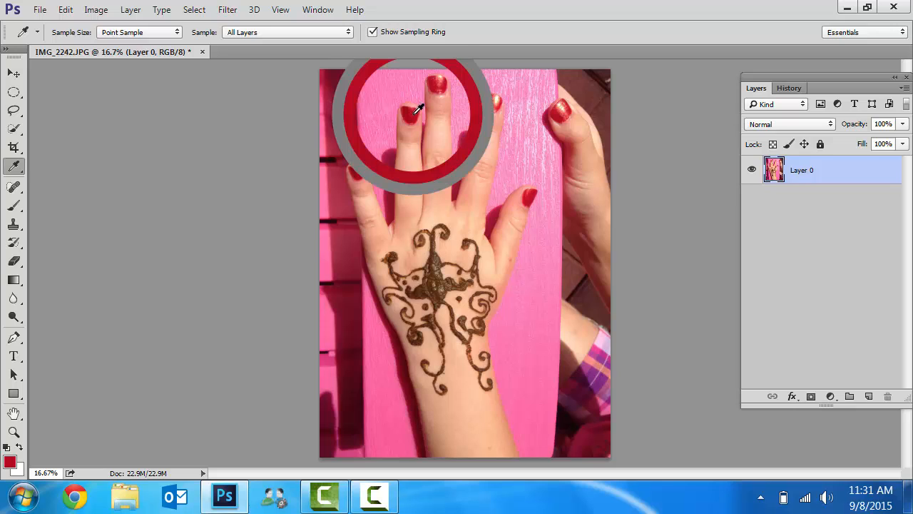
pyautogui.click(476, 143)
pyautogui.click(438, 157)
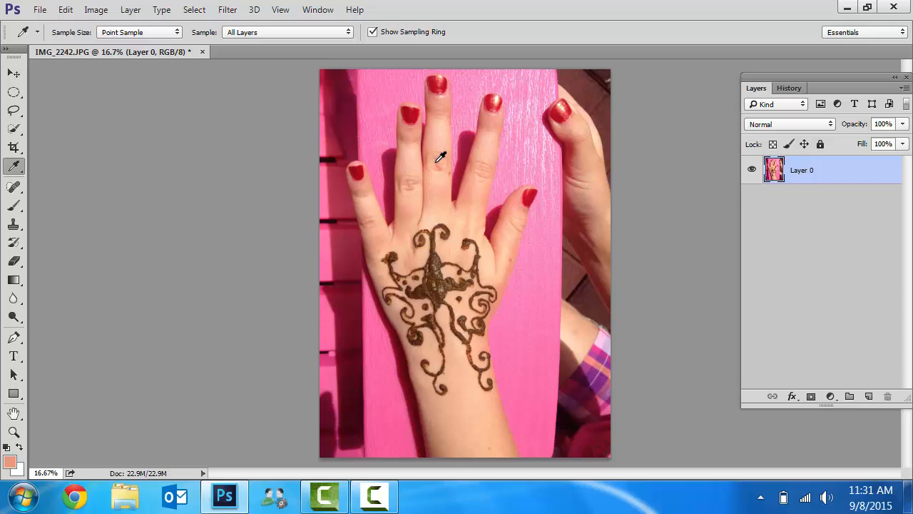
pyautogui.click(438, 160)
pyautogui.click(442, 278)
# Swap the foreground and background colors so the henna brown becomes the background color
pyautogui.click(19, 468)
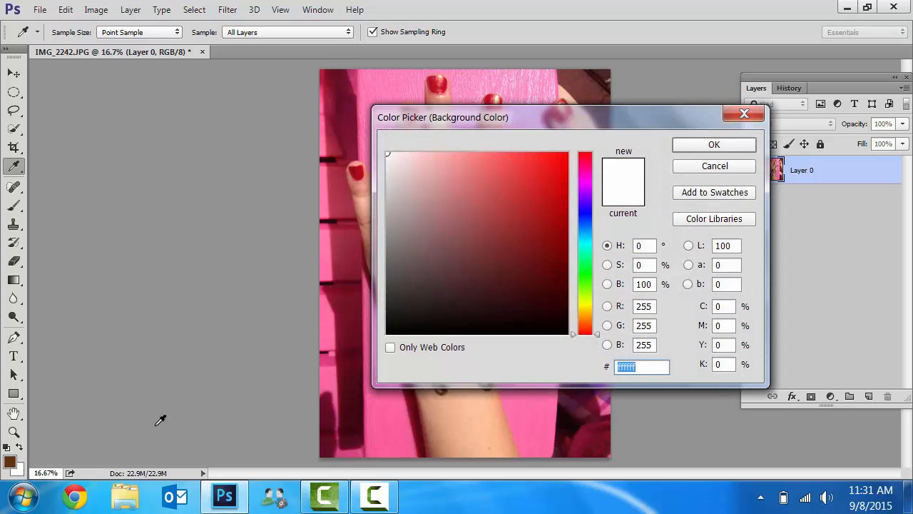
pyautogui.click(739, 164)
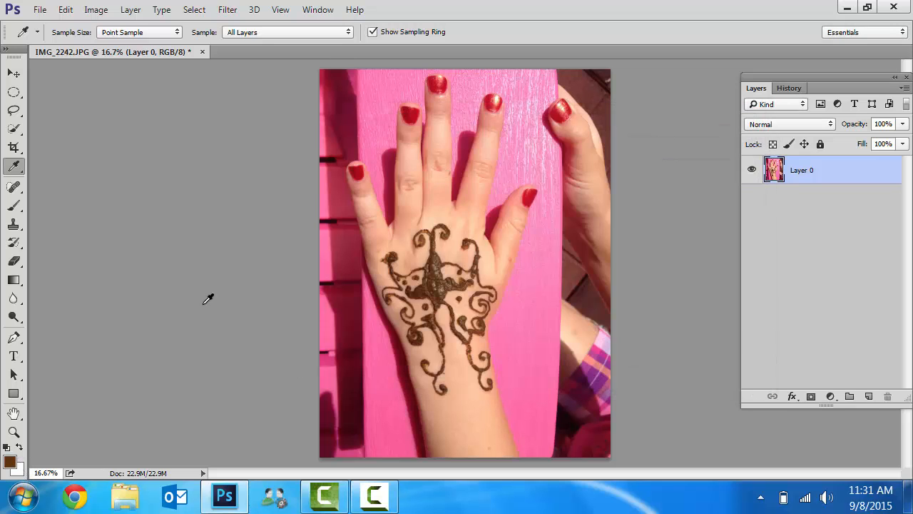
pyautogui.click(19, 447)
pyautogui.click(22, 449)
pyautogui.click(19, 447)
# Sample foreground colors from the pink board, the plaid fabric, the second hand and the red nails
pyautogui.click(373, 349)
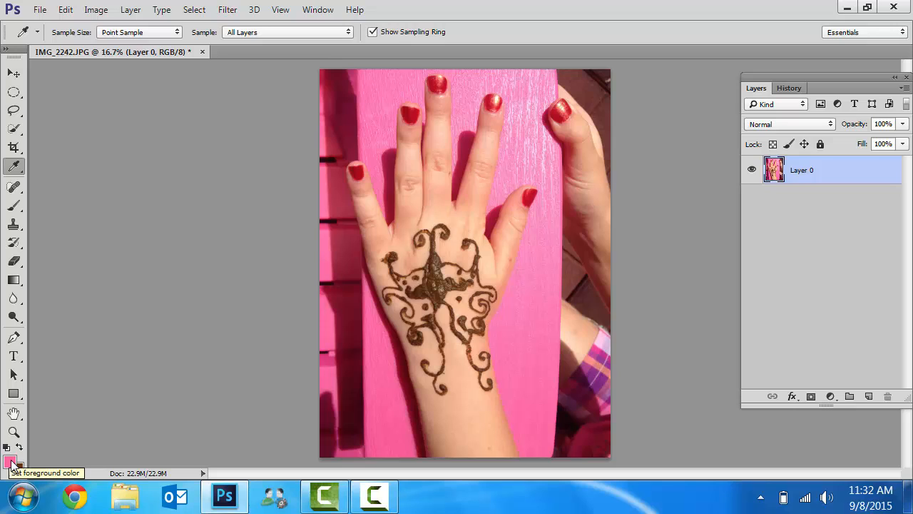
pyautogui.click(598, 345)
pyautogui.click(553, 166)
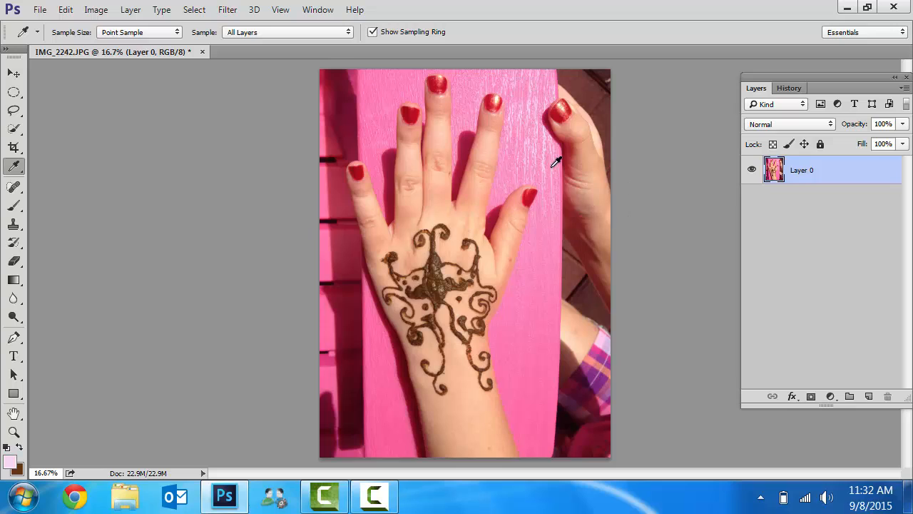
pyautogui.click(583, 136)
pyautogui.click(567, 104)
pyautogui.click(433, 84)
# Set the foreground color to a paler, less saturated shade in the Color Picker
pyautogui.click(10, 462)
pyautogui.moveTo(513, 192)
pyautogui.mouseDown()
pyautogui.moveTo(489, 177)
pyautogui.moveTo(477, 240)
pyautogui.moveTo(463, 245)
pyautogui.moveTo(451, 196)
pyautogui.mouseUp()
pyautogui.click(714, 145)
# Sample skin tones around the thumb and the finger beside it to set a salmon foreground color
pyautogui.click(474, 196)
pyautogui.click(510, 208)
pyautogui.click(501, 131)
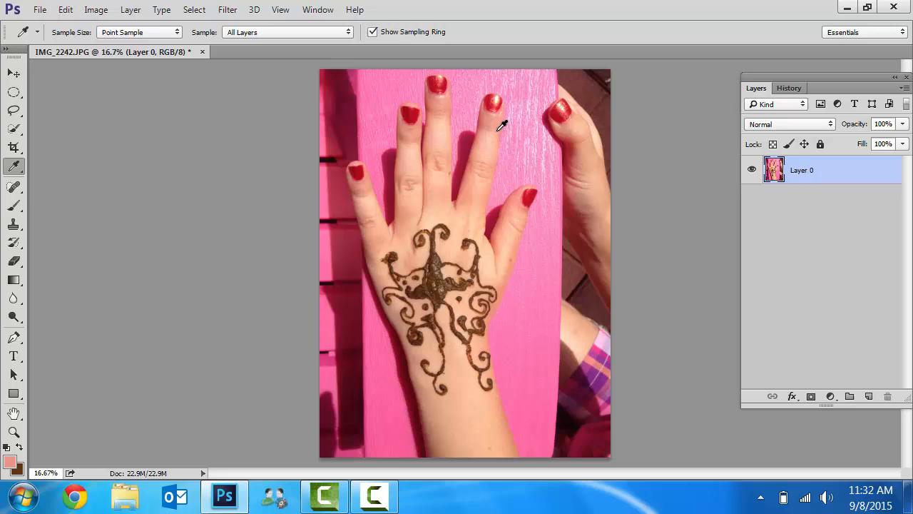
pyautogui.rightClick(15, 171)
pyautogui.click(17, 169)
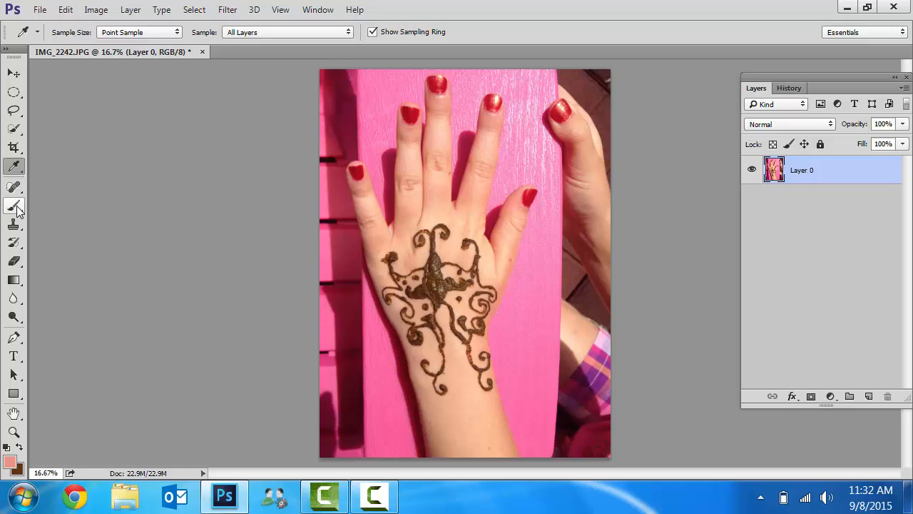
# Activate the Spot Healing Brush tool and view the other healing tools grouped with it
pyautogui.click(15, 189)
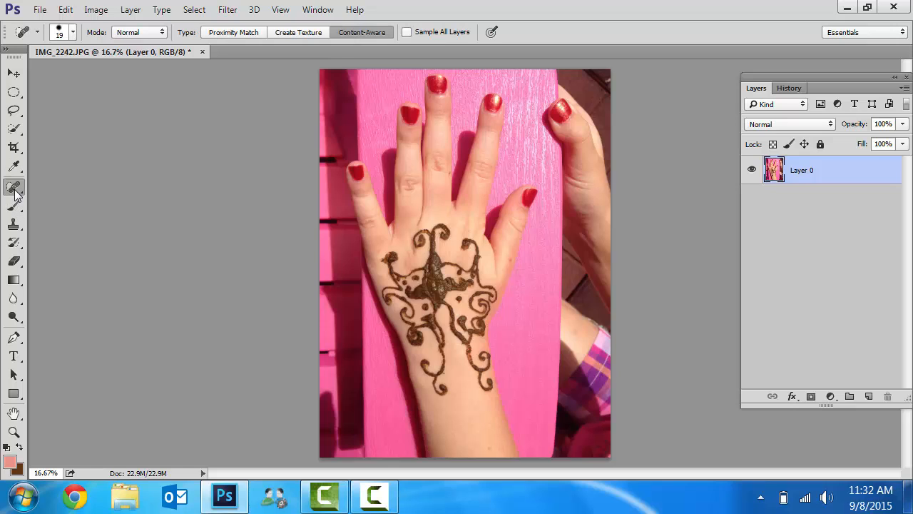
pyautogui.click(15, 191)
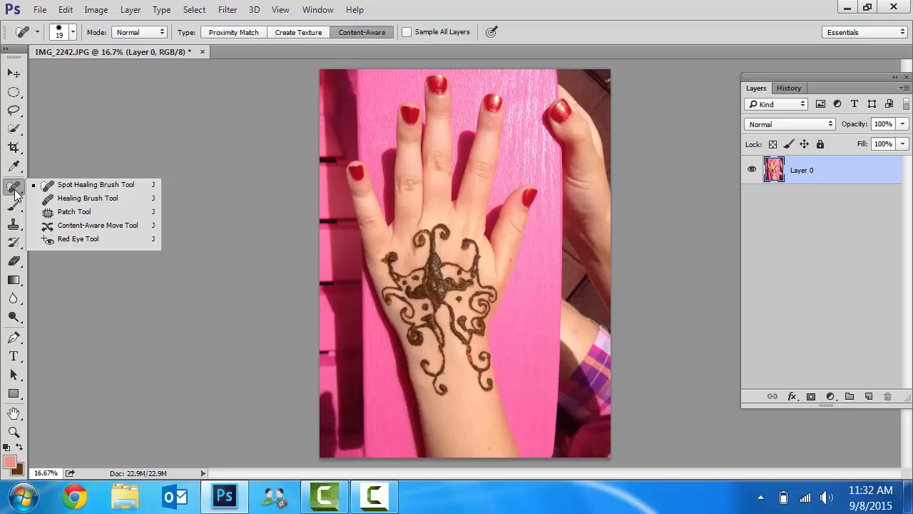
pyautogui.click(16, 192)
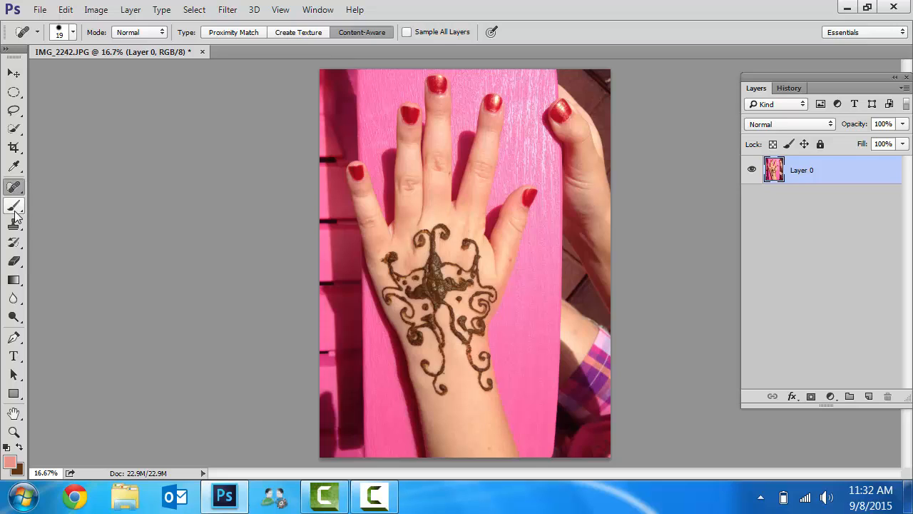
# Activate the Brush tool and view both the tools grouped with it and its list of saved tool presets
pyautogui.click(15, 212)
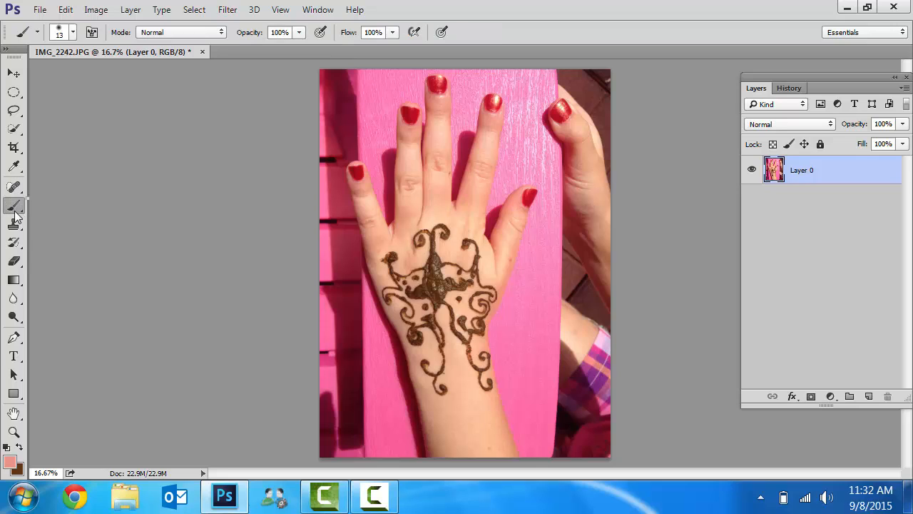
pyautogui.rightClick(15, 214)
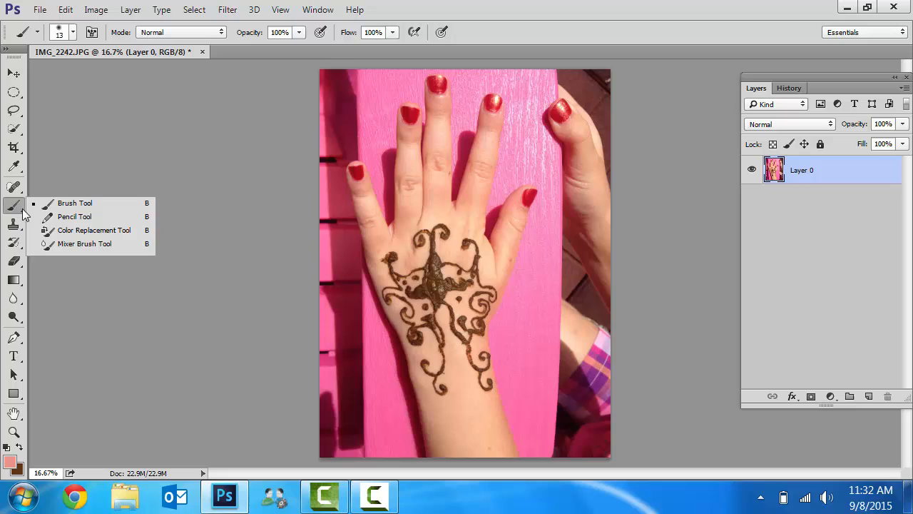
pyautogui.click(71, 206)
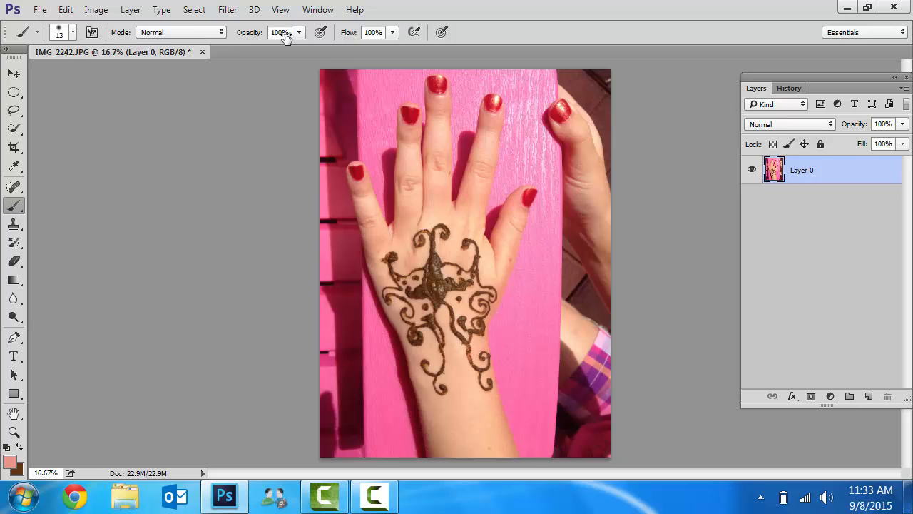
pyautogui.click(38, 35)
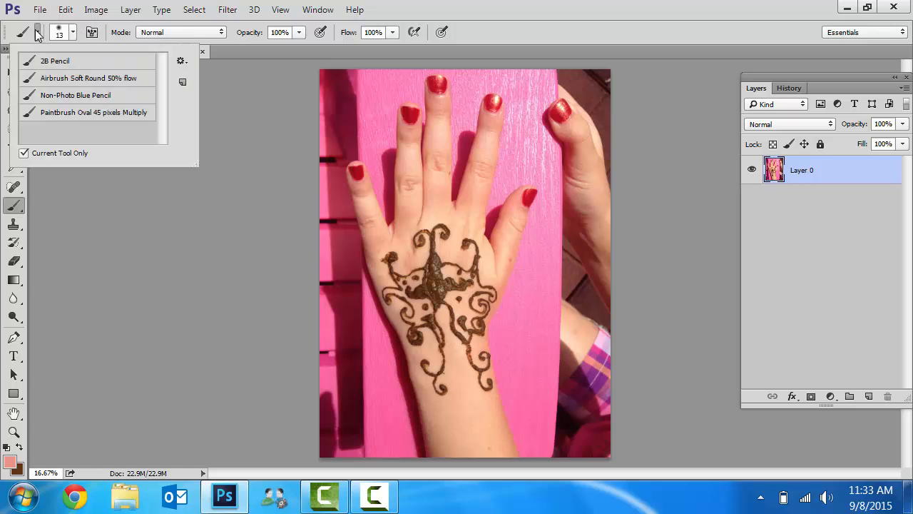
pyautogui.click(38, 35)
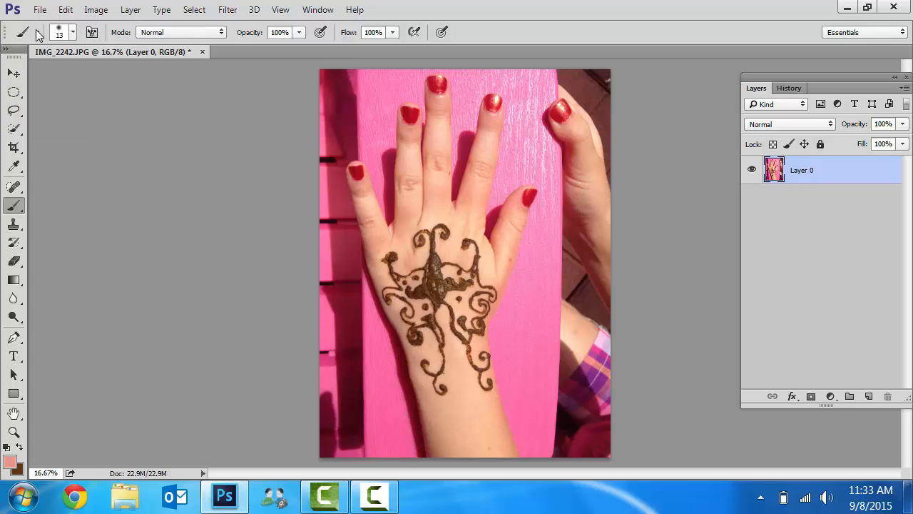
# Browse the brush tip presets and choose the 74 px star-shaped tip
pyautogui.click(72, 33)
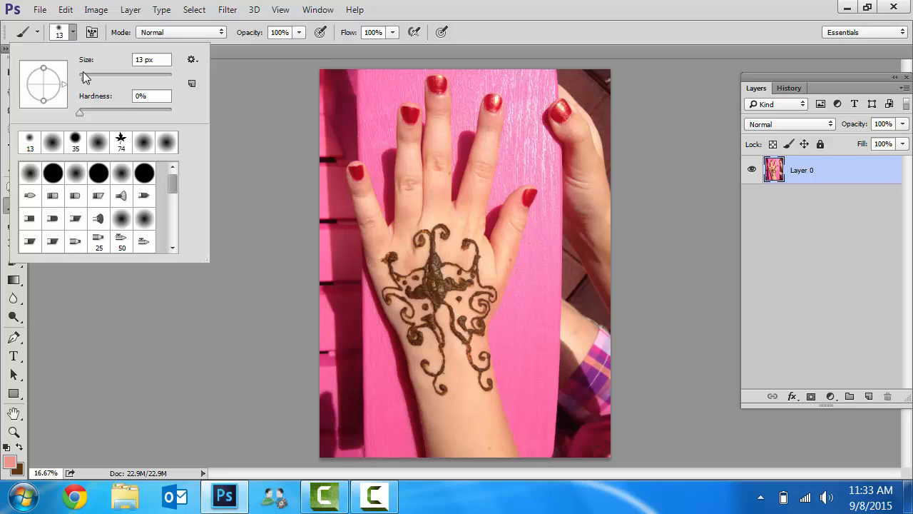
pyautogui.click(171, 249)
pyautogui.click(171, 250)
pyautogui.click(171, 250)
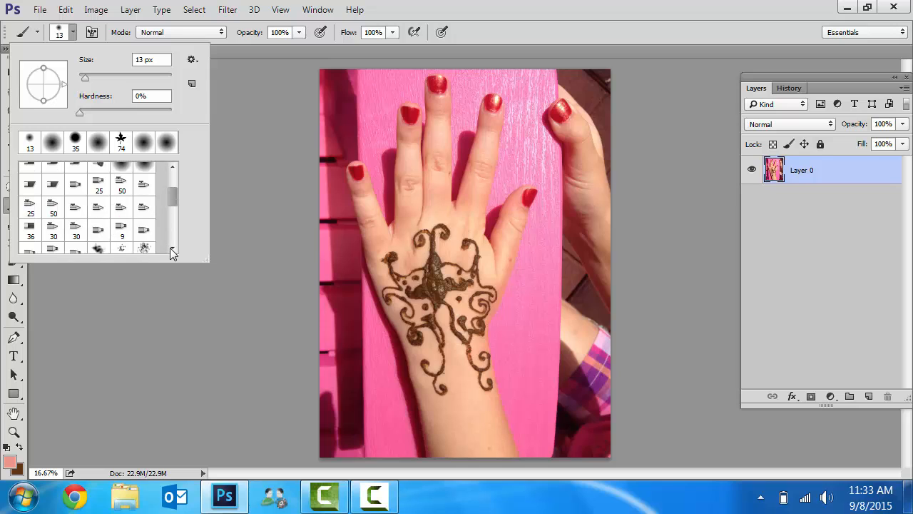
pyautogui.click(171, 249)
pyautogui.click(171, 250)
pyautogui.click(171, 249)
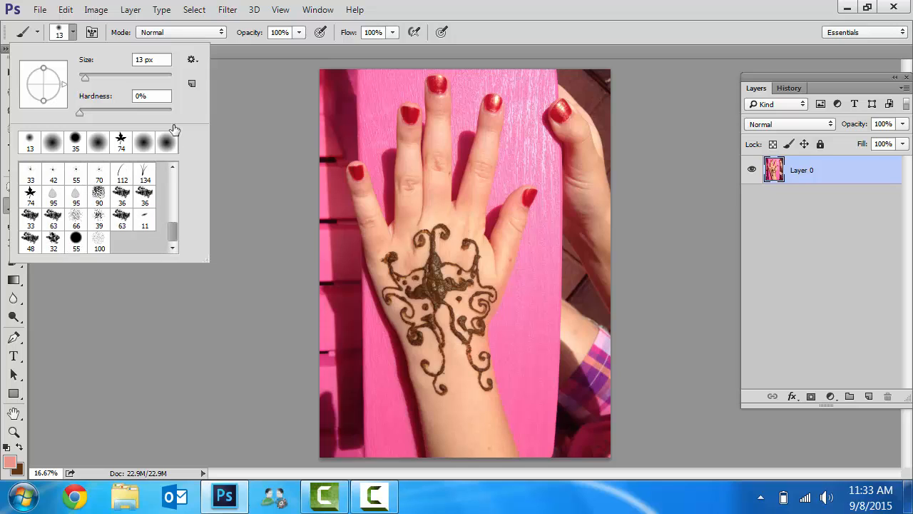
pyautogui.click(173, 168)
pyautogui.click(173, 168)
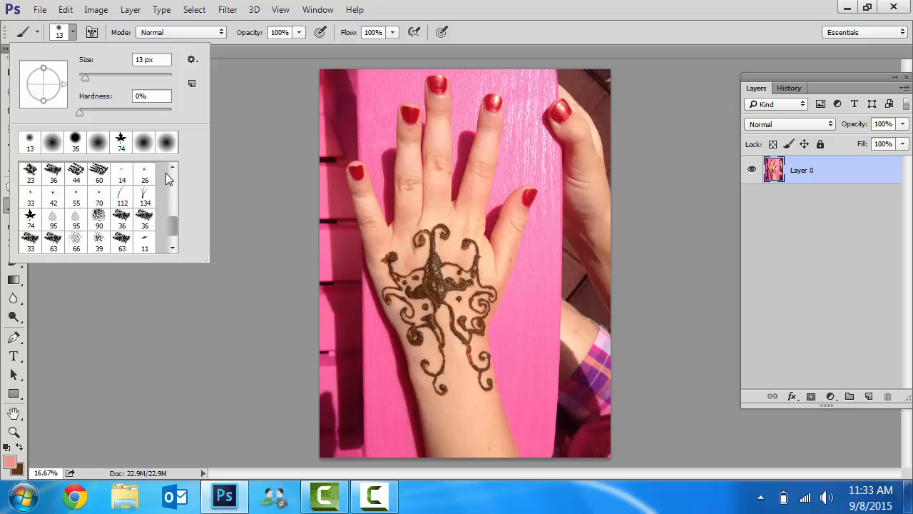
pyautogui.click(30, 221)
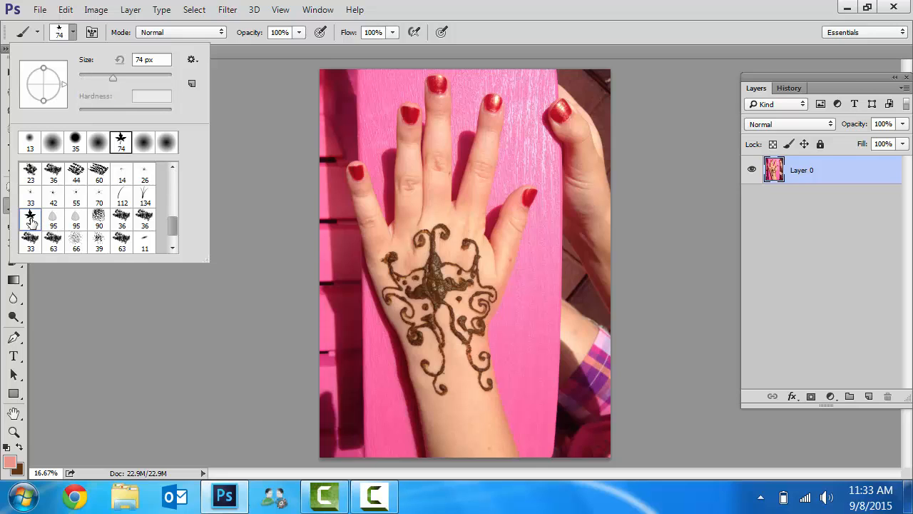
# Choose a soft round brush tip and set its size to 46 px
pyautogui.click(173, 167)
pyautogui.click(172, 166)
pyautogui.click(173, 167)
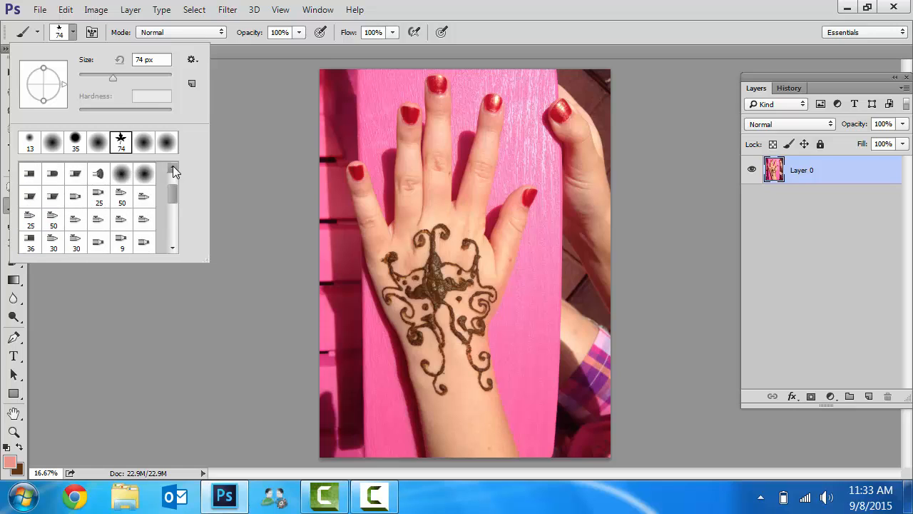
pyautogui.click(173, 166)
pyautogui.click(51, 143)
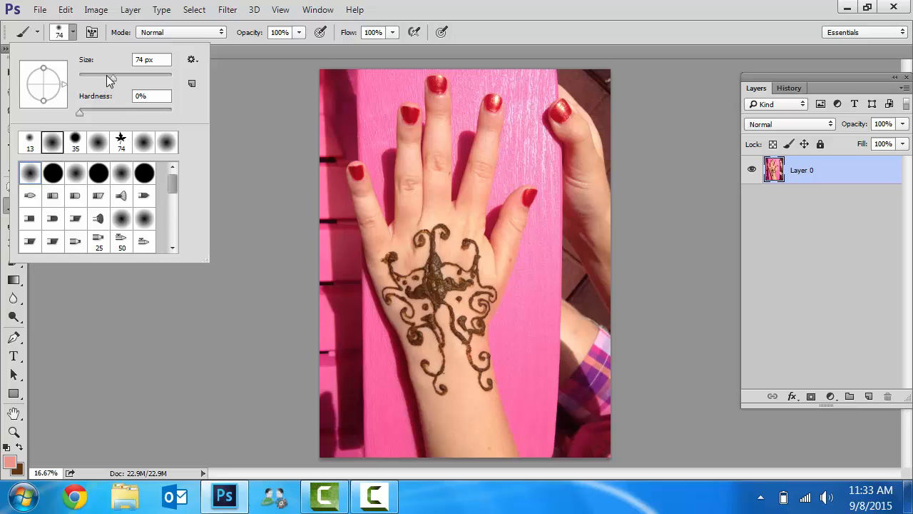
pyautogui.moveTo(114, 79); pyautogui.dragTo(103, 80)
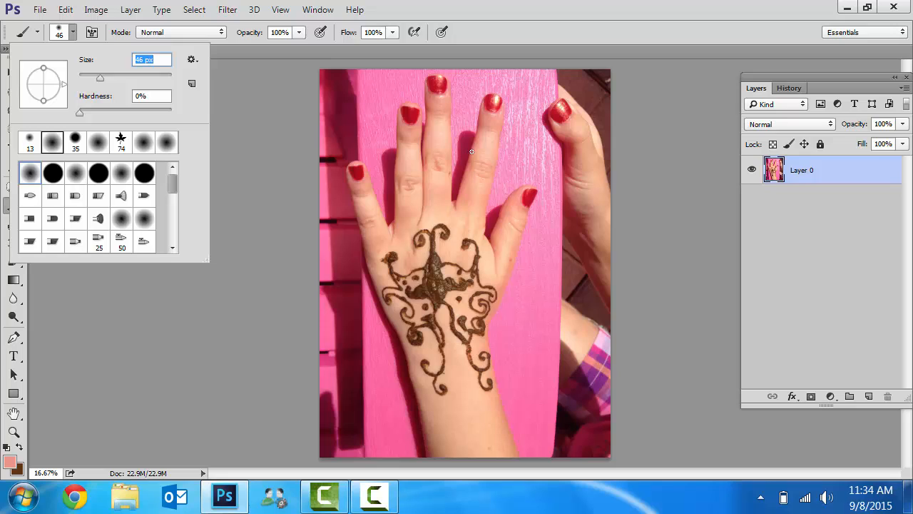
# Zoom in to 200% on the index finger's red nail and bring the whole nail into view
pyautogui.click(14, 432)
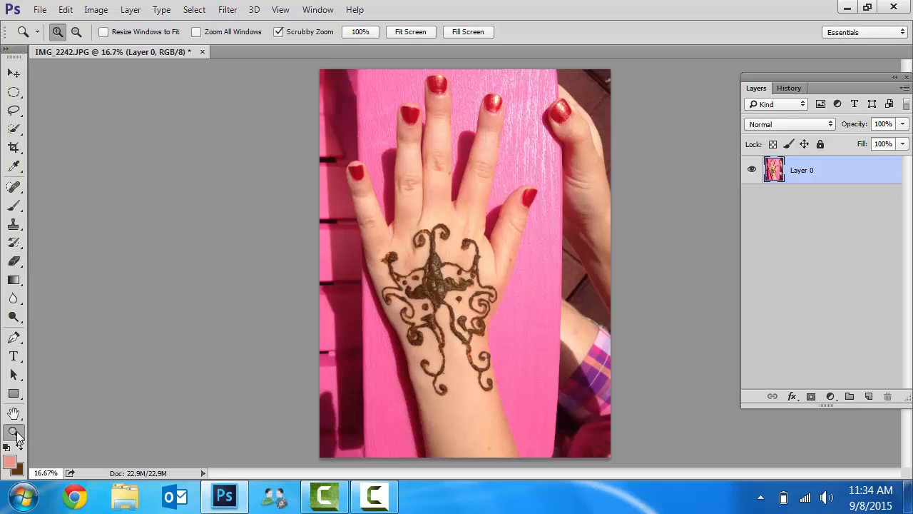
pyautogui.click(497, 98)
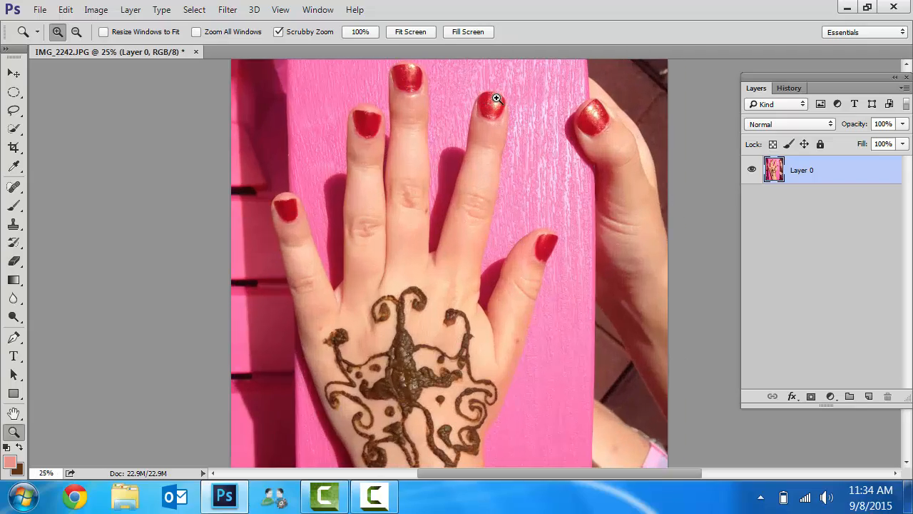
pyautogui.click(498, 98)
pyautogui.click(498, 99)
pyautogui.click(498, 98)
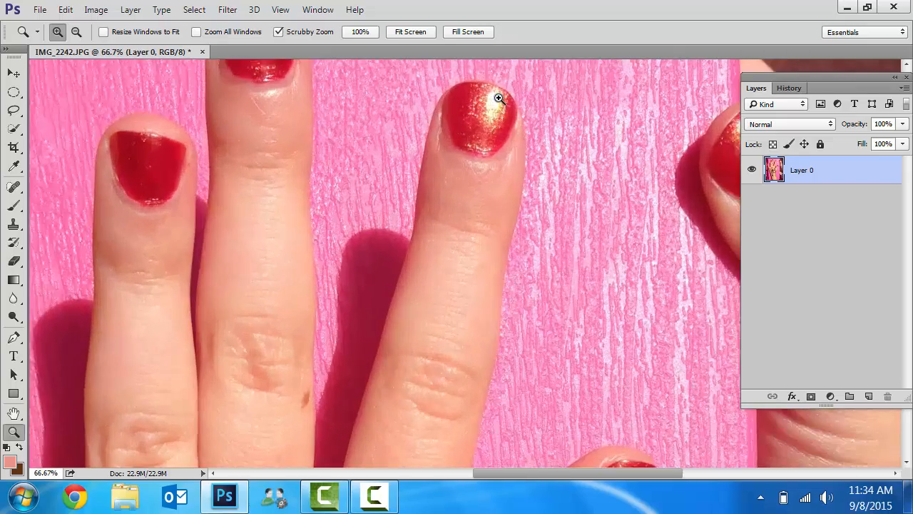
pyautogui.click(498, 98)
pyautogui.click(498, 99)
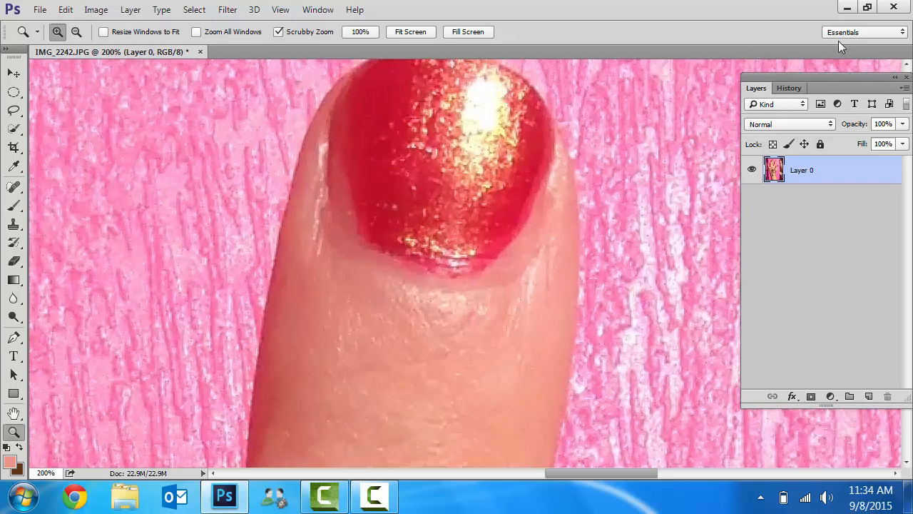
pyautogui.click(908, 67)
pyautogui.click(908, 67)
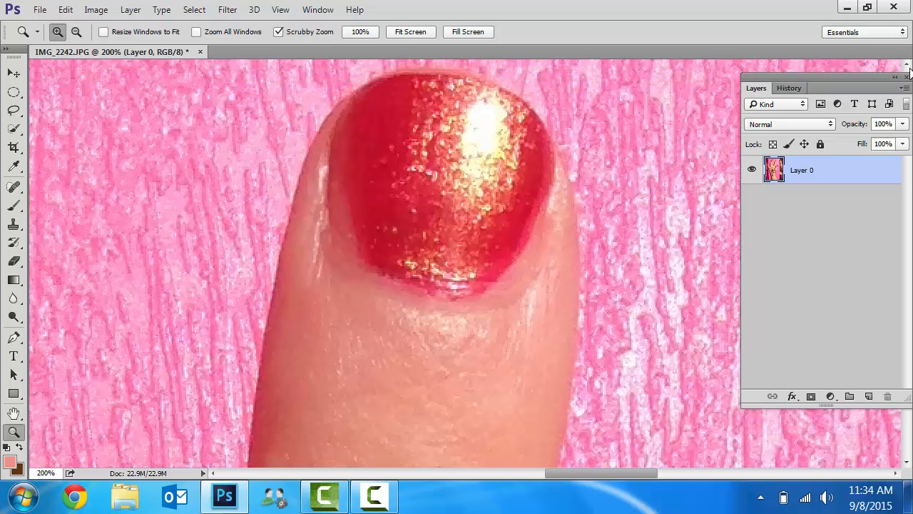
pyautogui.click(908, 67)
pyautogui.click(908, 67)
pyautogui.click(907, 67)
pyautogui.click(908, 67)
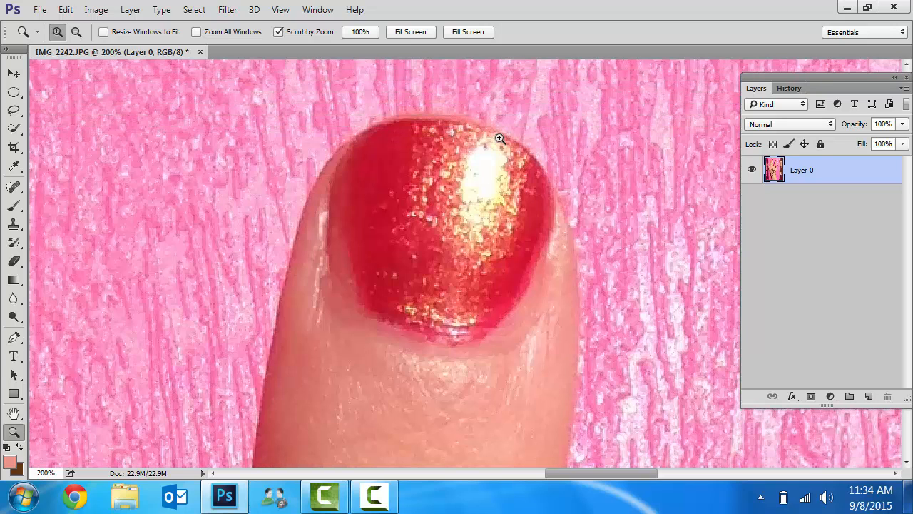
# Set the Brush tool to a 23 px size, 40% opacity and 47% flow
pyautogui.click(14, 205)
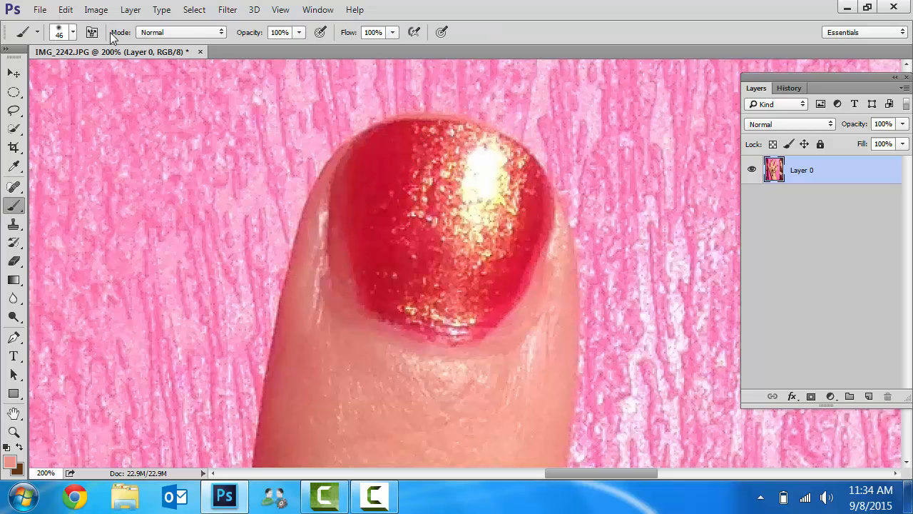
pyautogui.click(72, 34)
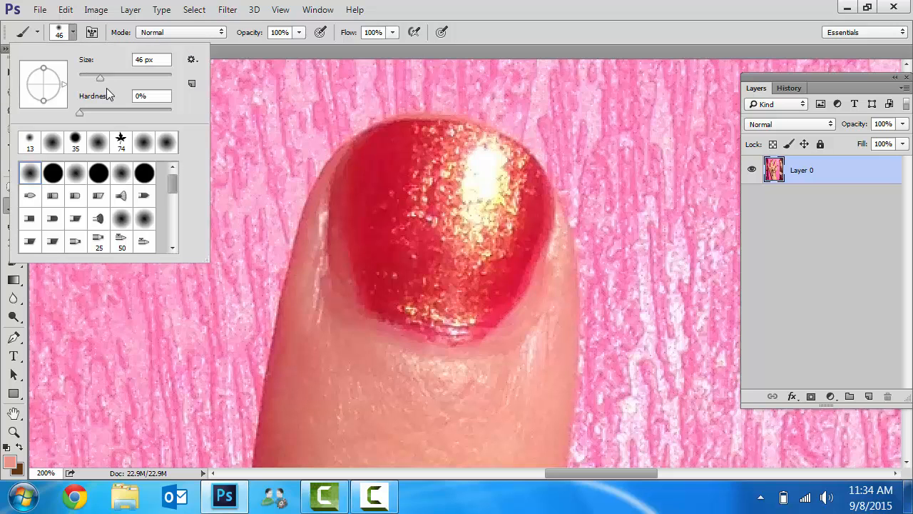
pyautogui.moveTo(99, 79); pyautogui.dragTo(90, 78)
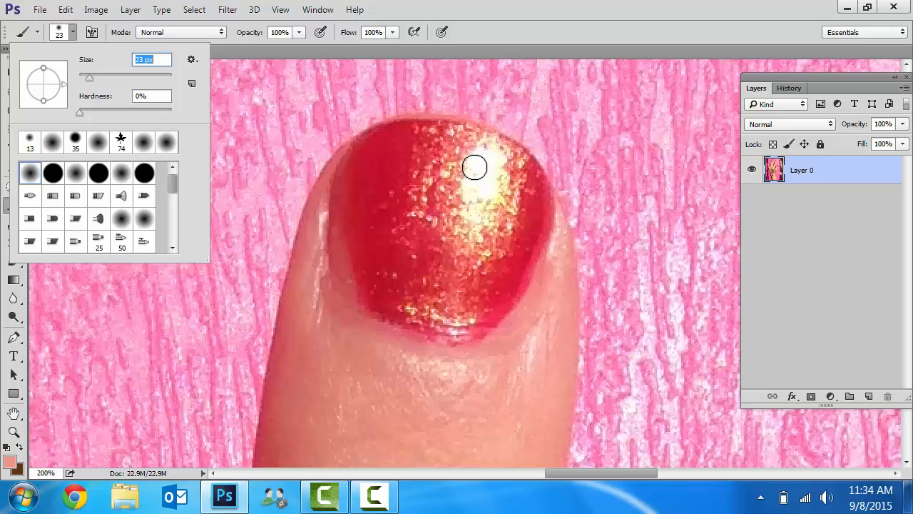
pyautogui.click(298, 33)
pyautogui.click(298, 33)
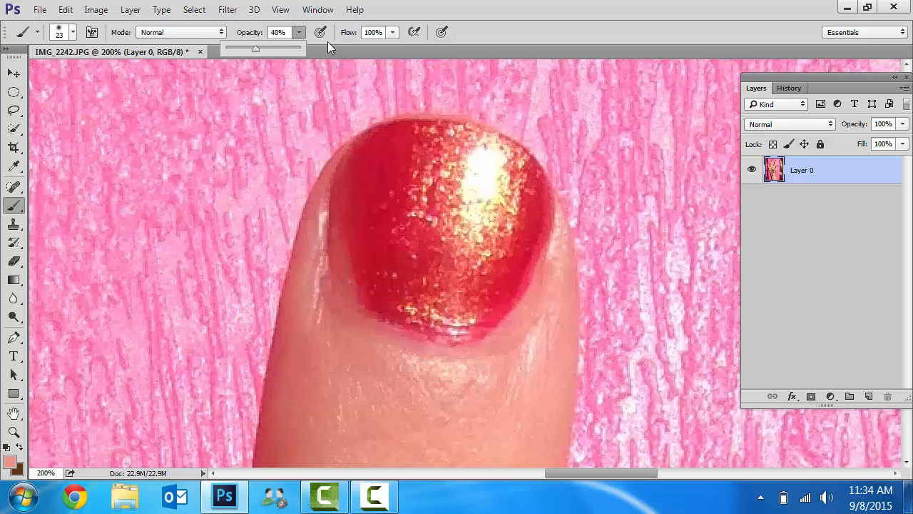
pyautogui.click(395, 34)
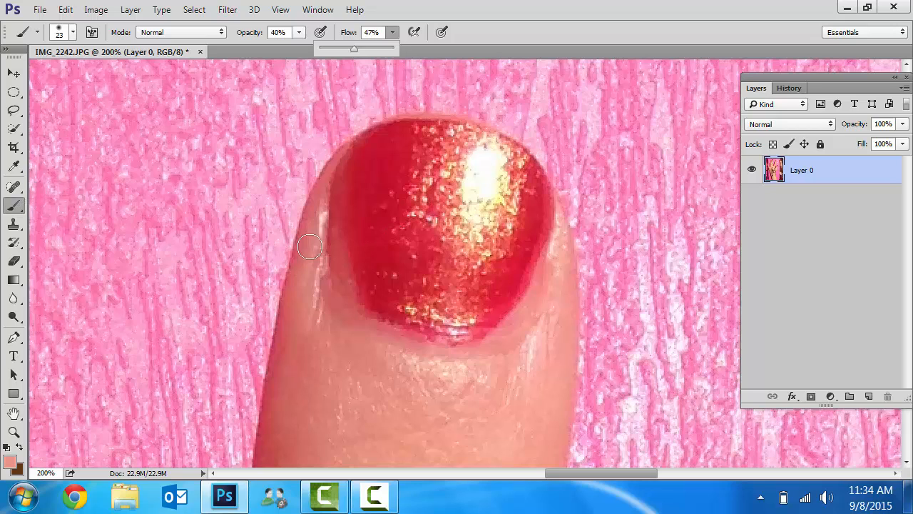
# Paint a trial salmon patch on the pink board beside the index finger and undo it
pyautogui.click(257, 245)
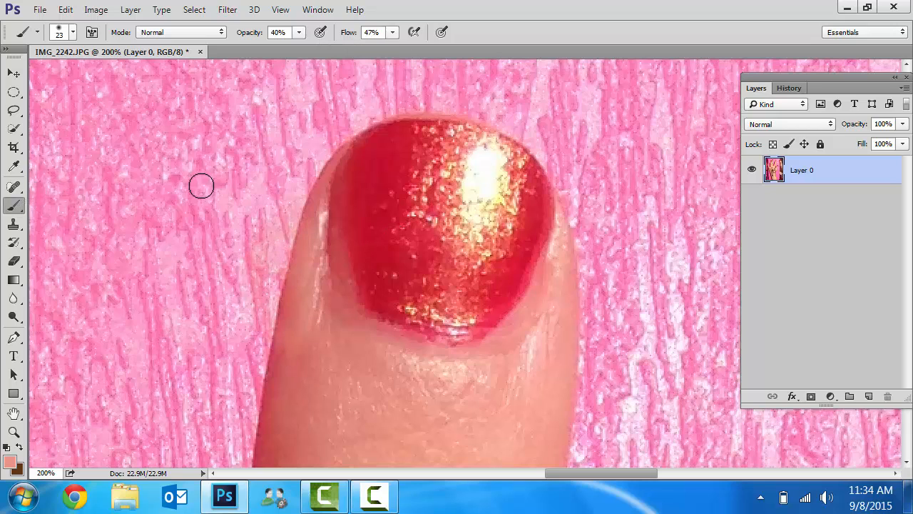
pyautogui.moveTo(198, 185); pyautogui.dragTo(257, 173)
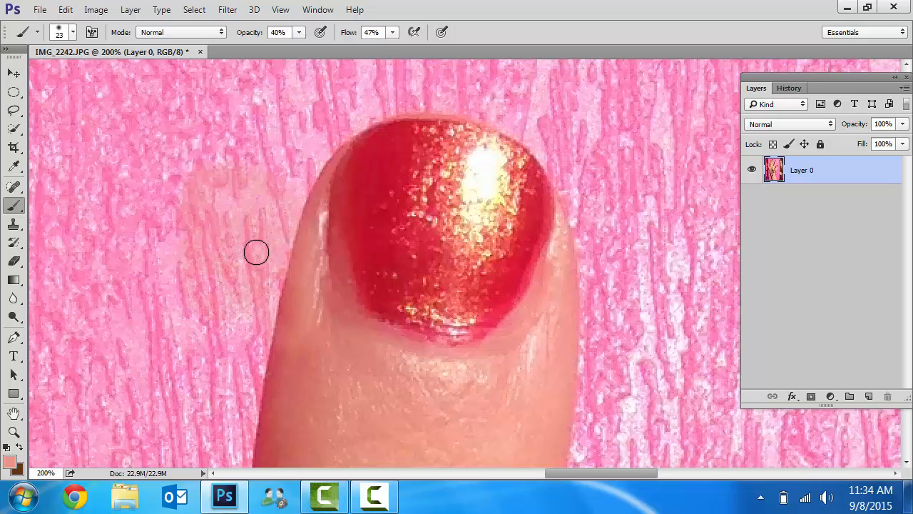
pyautogui.hotkey('ctrl', 'z')
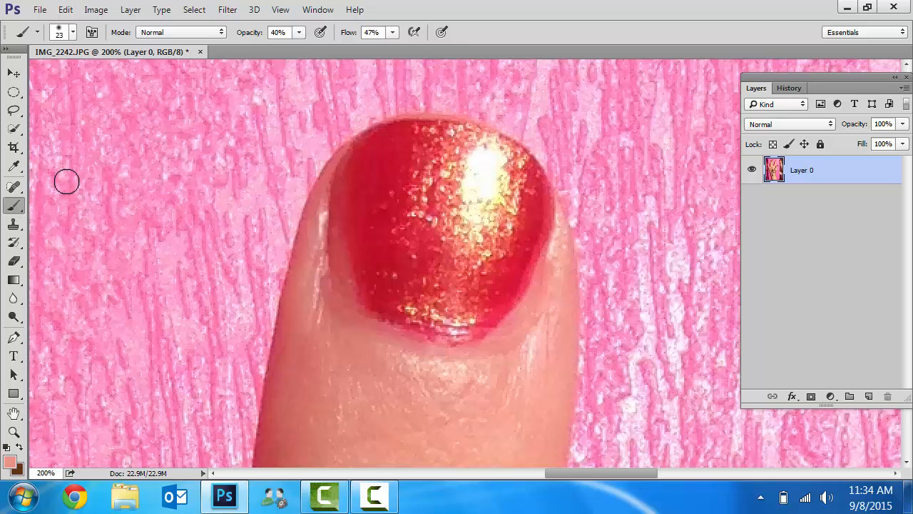
# Sample the nail's red and the finger's skin tone, ending on the board's light pink as the foreground color
pyautogui.click(20, 168)
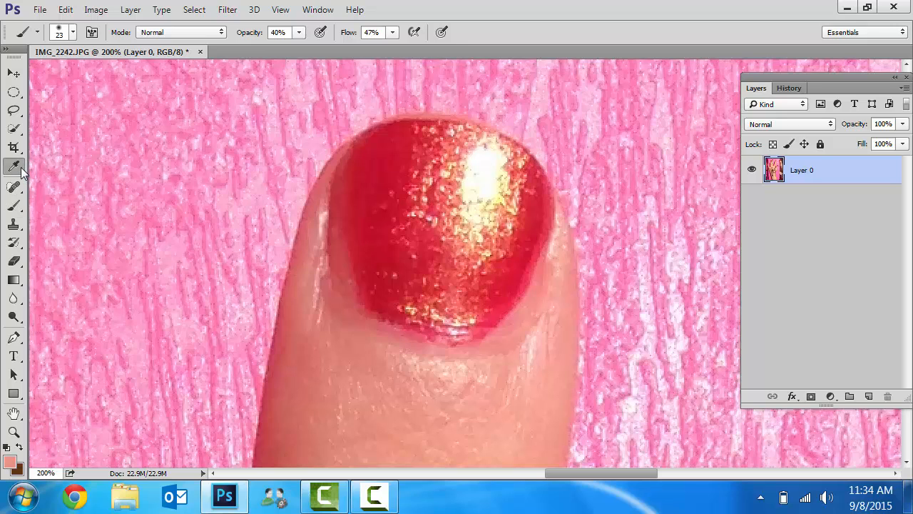
pyautogui.click(402, 153)
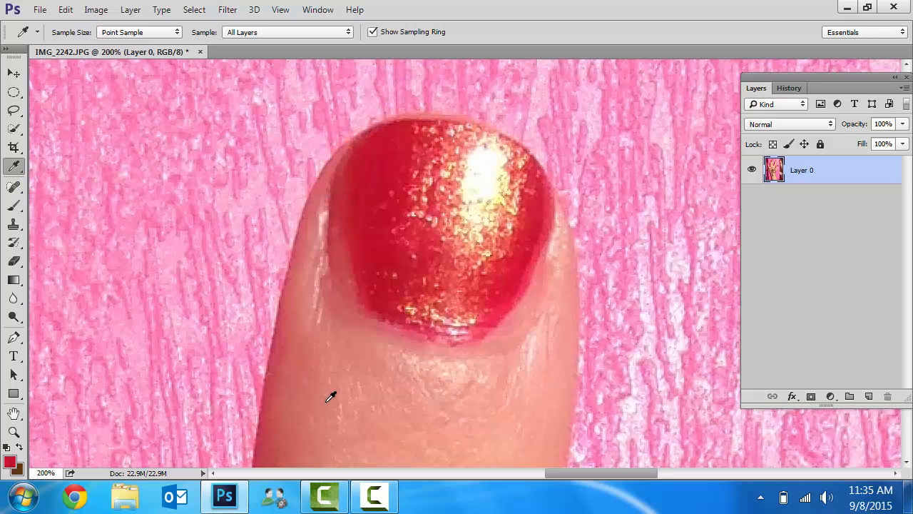
pyautogui.moveTo(328, 395); pyautogui.dragTo(234, 309)
# Brush a trial stroke of light pink along the index finger's edge beside the nail and undo it
pyautogui.click(14, 206)
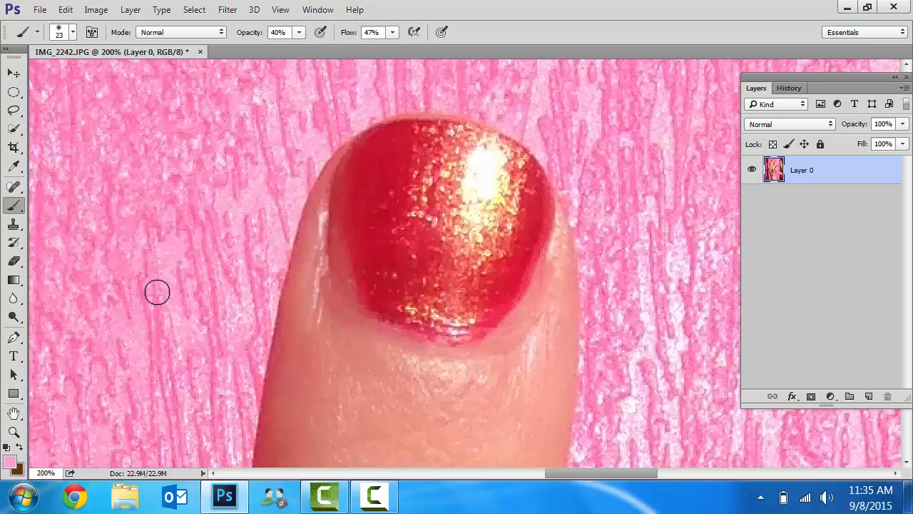
pyautogui.moveTo(281, 236)
pyautogui.mouseDown()
pyautogui.moveTo(298, 251)
pyautogui.moveTo(278, 267)
pyautogui.mouseUp()
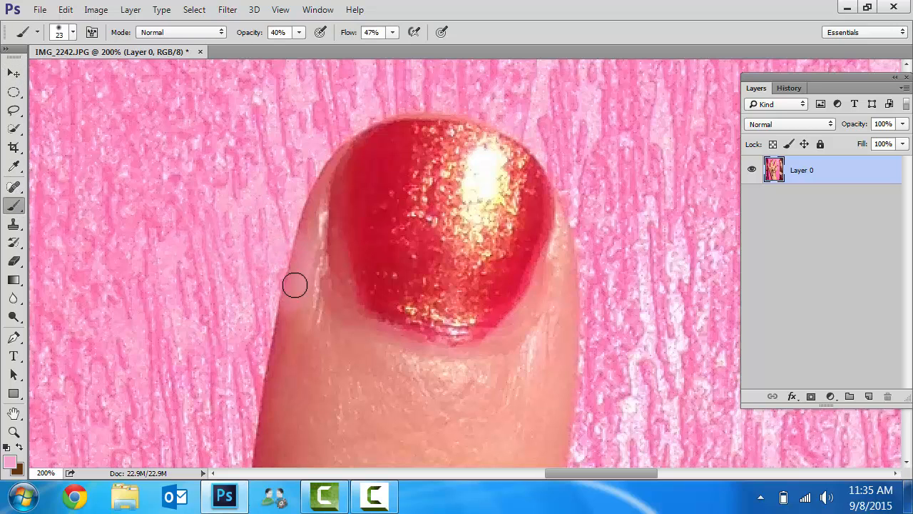
pyautogui.hotkey('ctrl', 'z')
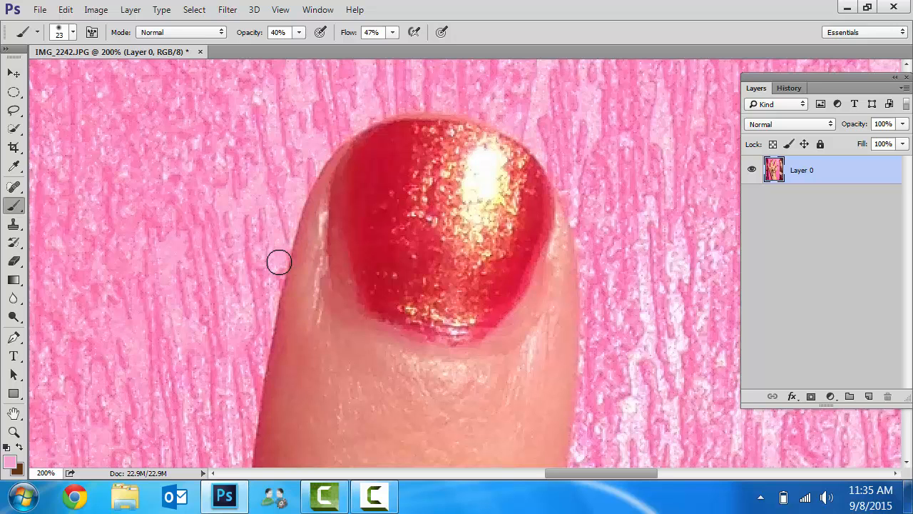
# View the foreground color in the Color Picker, cancel it, and sample the nail's red with the Eyedropper
pyautogui.click(9, 464)
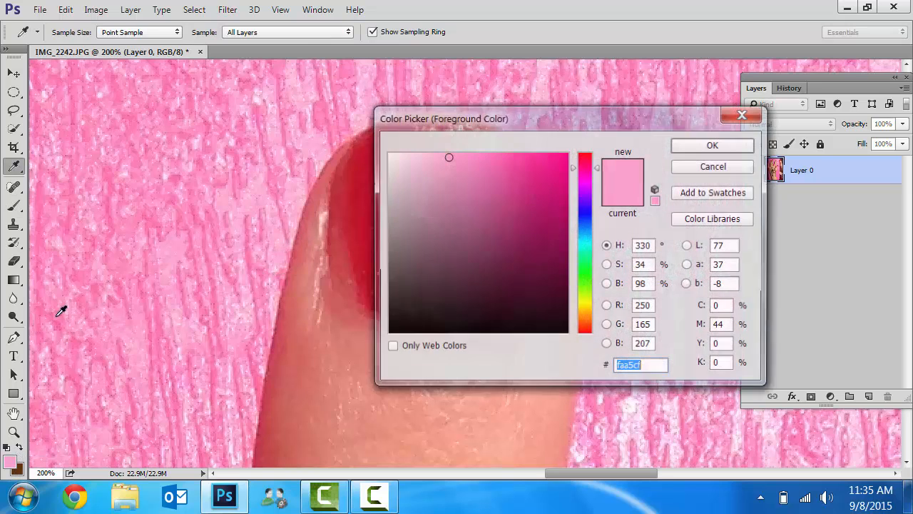
pyautogui.click(722, 172)
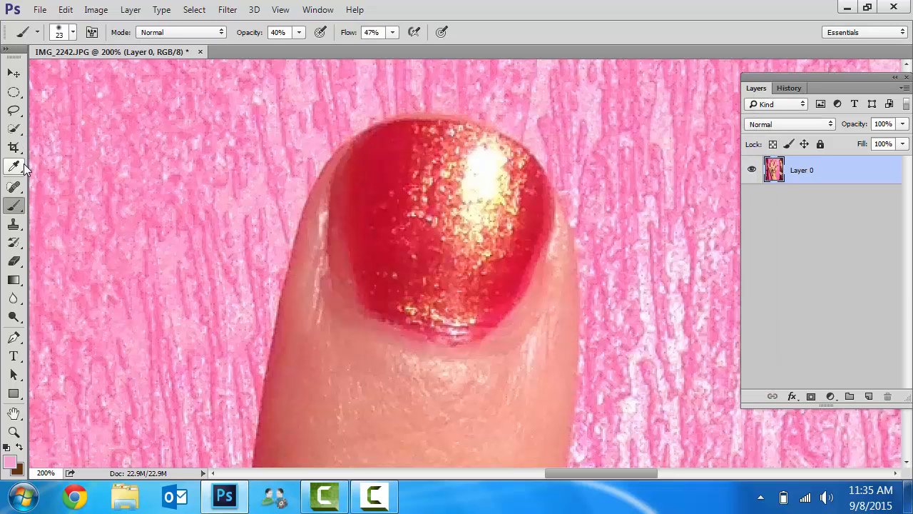
pyautogui.click(13, 166)
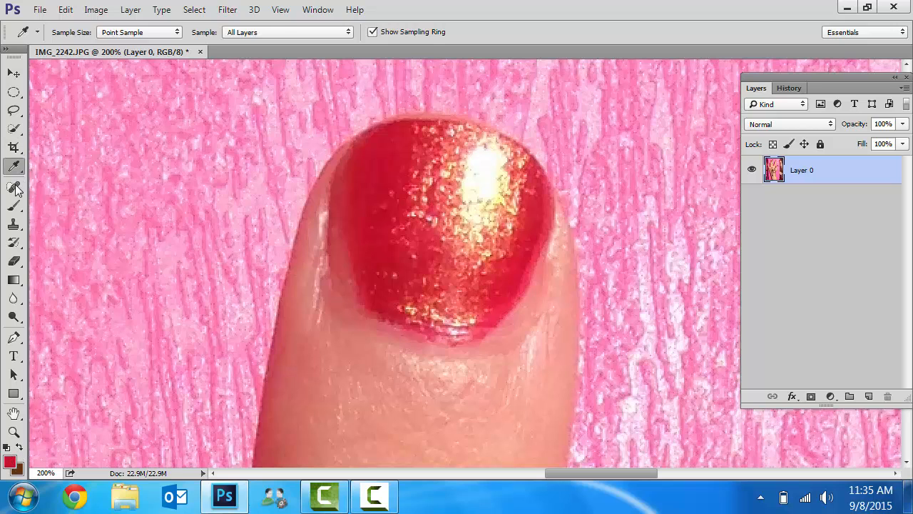
# Brush a trial stroke of the sampled red on the pink board beside the fingertip and undo it
pyautogui.click(14, 206)
pyautogui.moveTo(283, 230)
pyautogui.mouseDown()
pyautogui.moveTo(179, 209)
pyautogui.moveTo(247, 193)
pyautogui.moveTo(227, 257)
pyautogui.moveTo(254, 245)
pyautogui.moveTo(240, 264)
pyautogui.mouseUp()
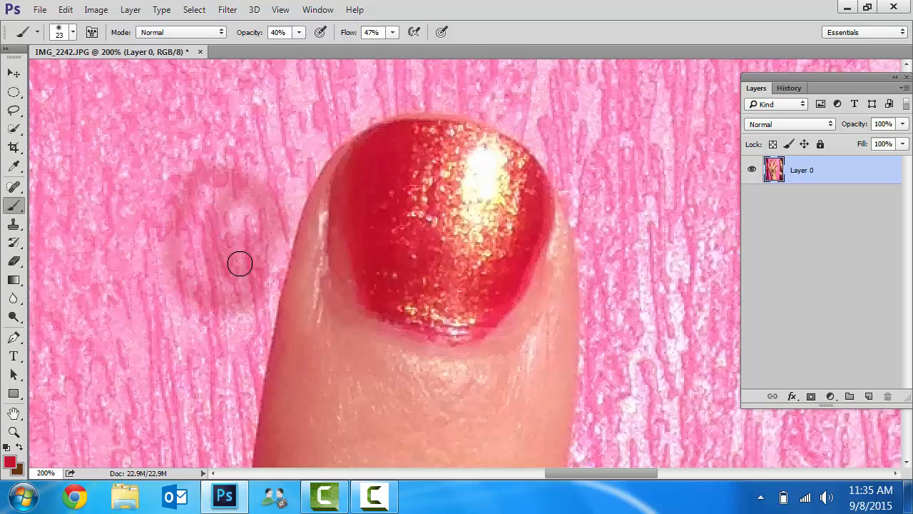
pyautogui.hotkey('ctrl', 'z')
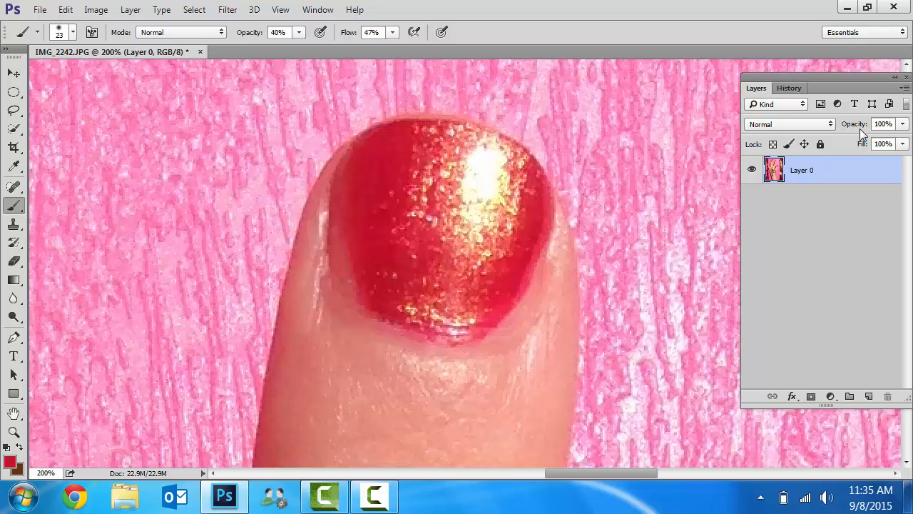
# Create a new layer named Layer 1 above the photo and toggle its visibility off and on
pyautogui.click(903, 89)
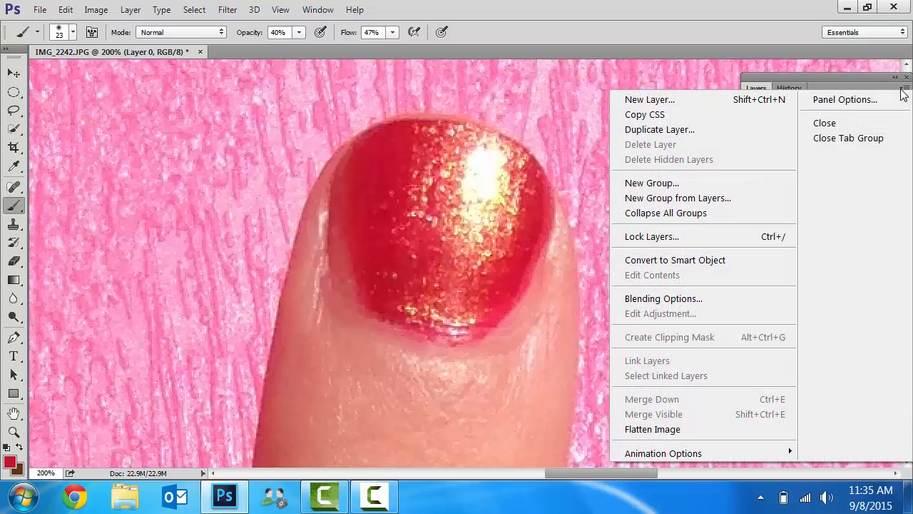
pyautogui.click(679, 99)
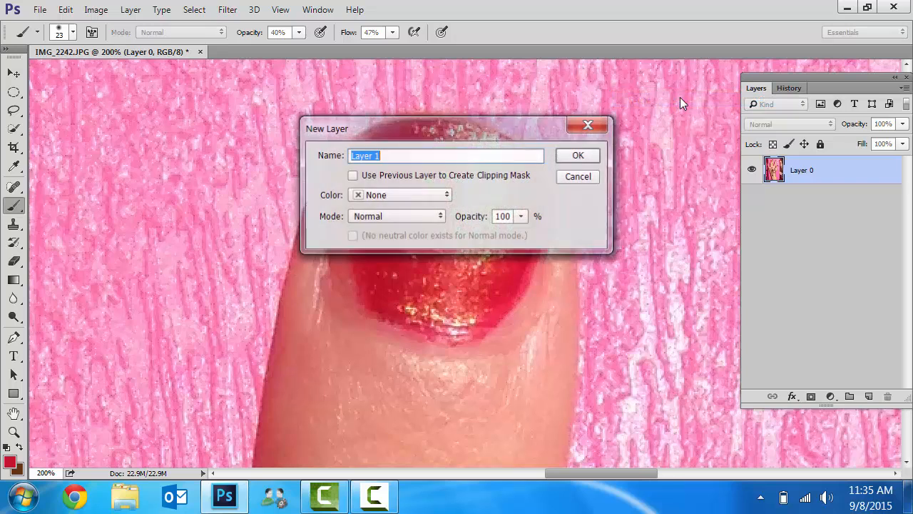
pyautogui.click(579, 156)
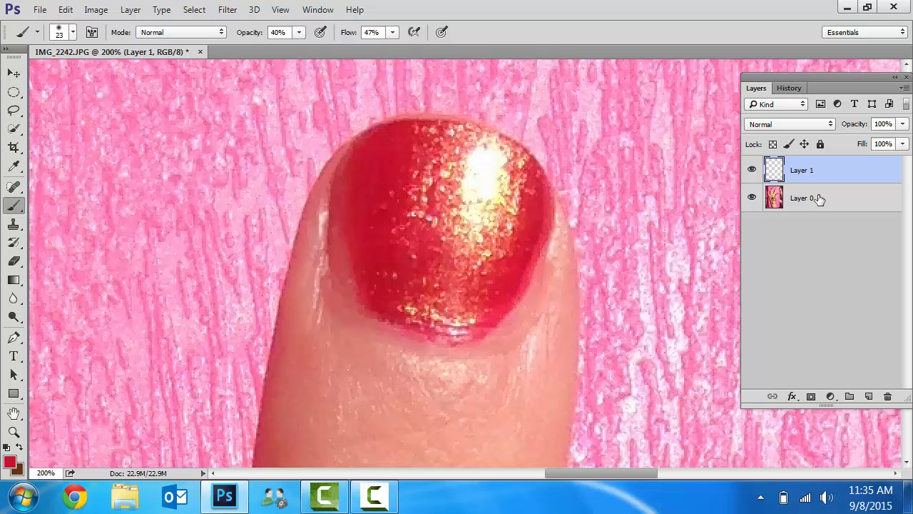
pyautogui.click(751, 170)
pyautogui.click(750, 170)
# Brush red over the lower part of the nail's white highlight on Layer 1 at 40% opacity and 47% flow
pyautogui.click(482, 197)
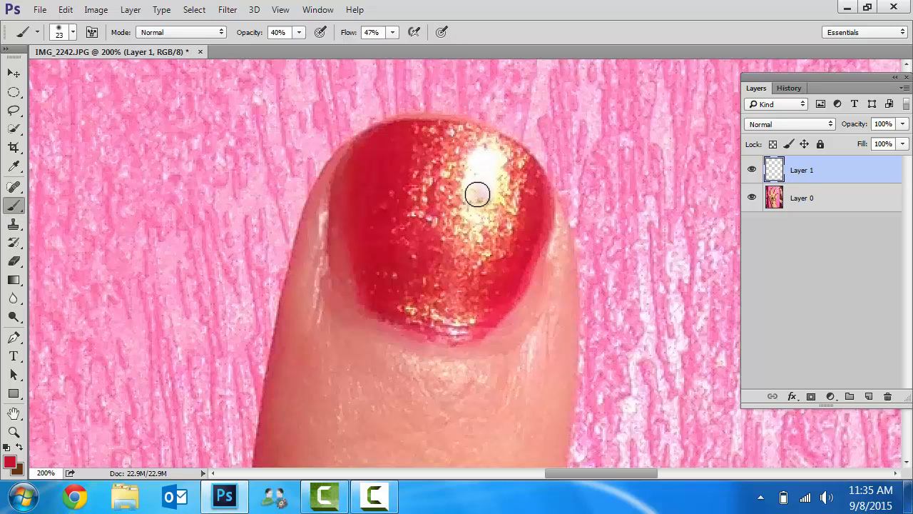
pyautogui.click(476, 193)
pyautogui.click(471, 188)
pyautogui.moveTo(472, 188)
pyautogui.mouseDown()
pyautogui.moveTo(470, 178)
pyautogui.moveTo(466, 187)
pyautogui.moveTo(480, 202)
pyautogui.moveTo(471, 207)
pyautogui.moveTo(507, 195)
pyautogui.moveTo(518, 206)
pyautogui.mouseUp()
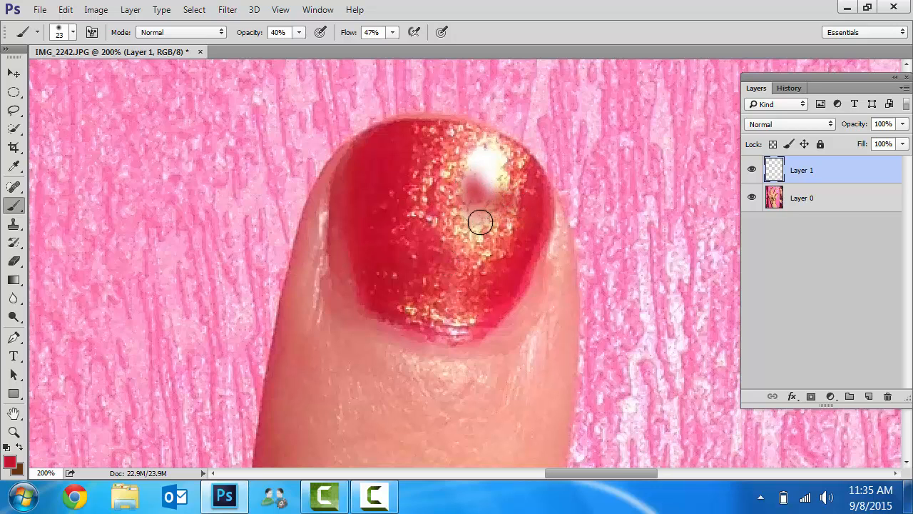
pyautogui.moveTo(479, 242)
pyautogui.mouseDown()
pyautogui.moveTo(471, 230)
pyautogui.moveTo(500, 222)
pyautogui.mouseUp()
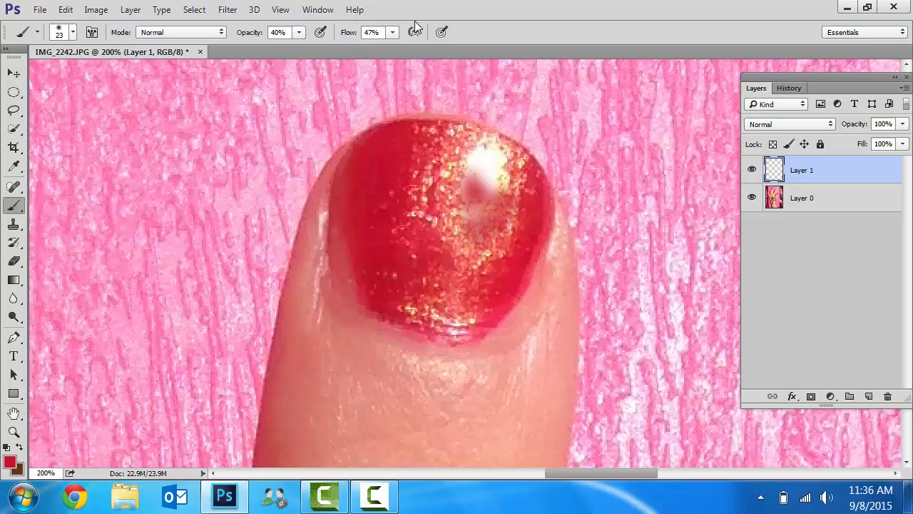
# Set the brush flow to 85% and opacity to 92%, and paint over the glitter beside the white highlight
pyautogui.click(393, 32)
pyautogui.moveTo(391, 49); pyautogui.dragTo(419, 56)
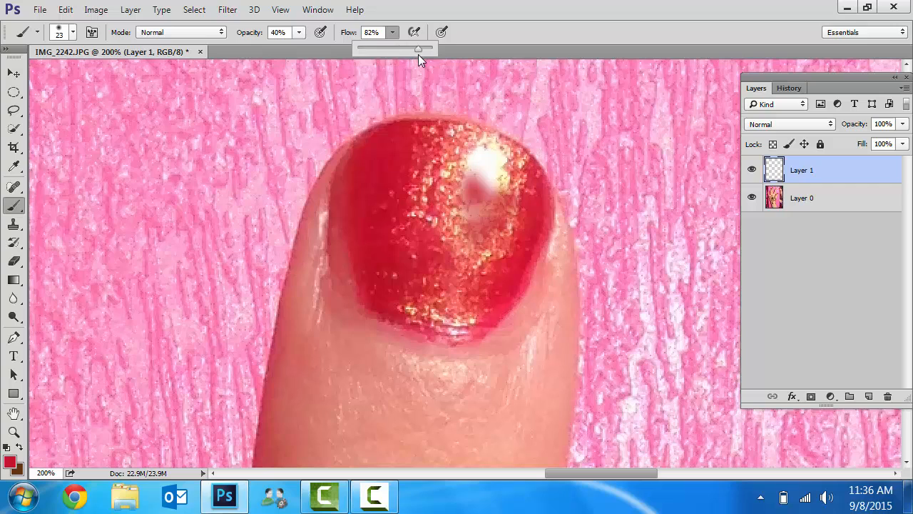
pyautogui.click(298, 32)
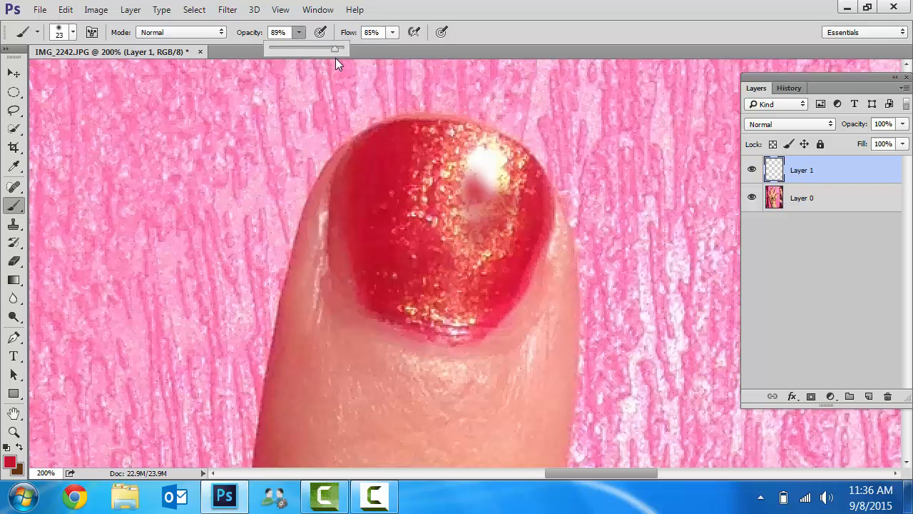
pyautogui.moveTo(337, 63); pyautogui.dragTo(340, 62)
pyautogui.click(440, 154)
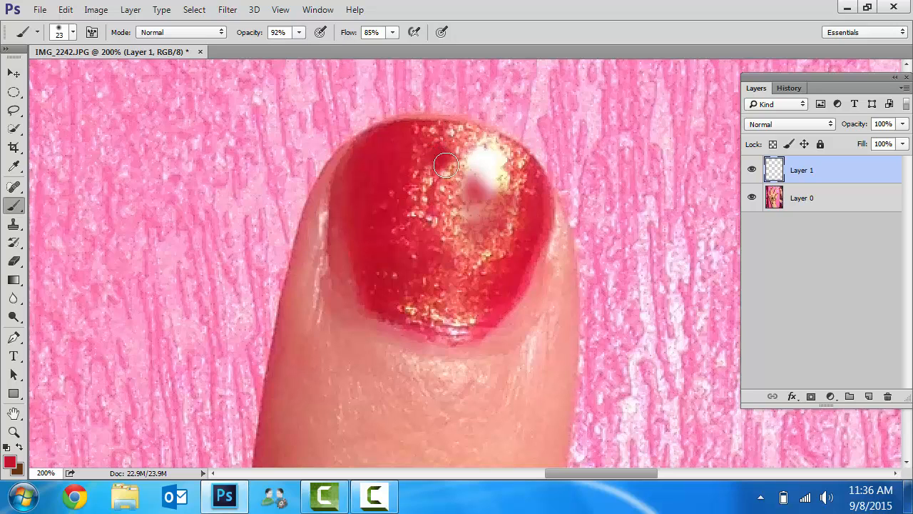
pyautogui.moveTo(445, 165)
pyautogui.mouseDown()
pyautogui.moveTo(456, 173)
pyautogui.moveTo(414, 172)
pyautogui.moveTo(431, 187)
pyautogui.mouseUp()
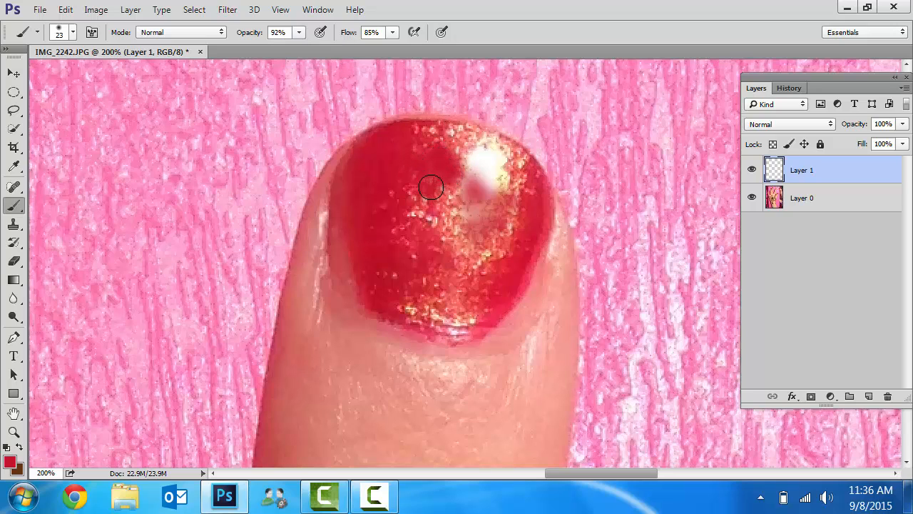
# Set the brush opacity to 78% and paint red over the white highlight and the glitter on the nail's upper part
pyautogui.click(300, 33)
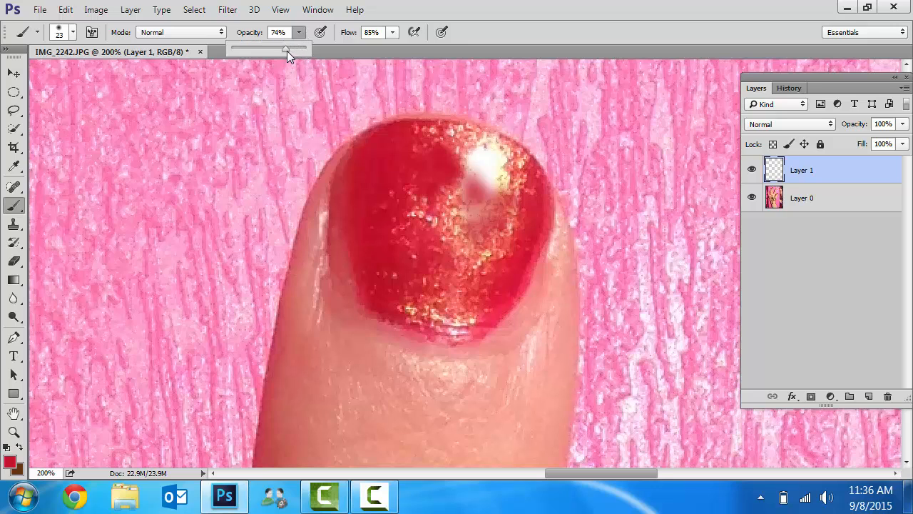
pyautogui.moveTo(287, 51); pyautogui.dragTo(289, 51)
pyautogui.click(466, 167)
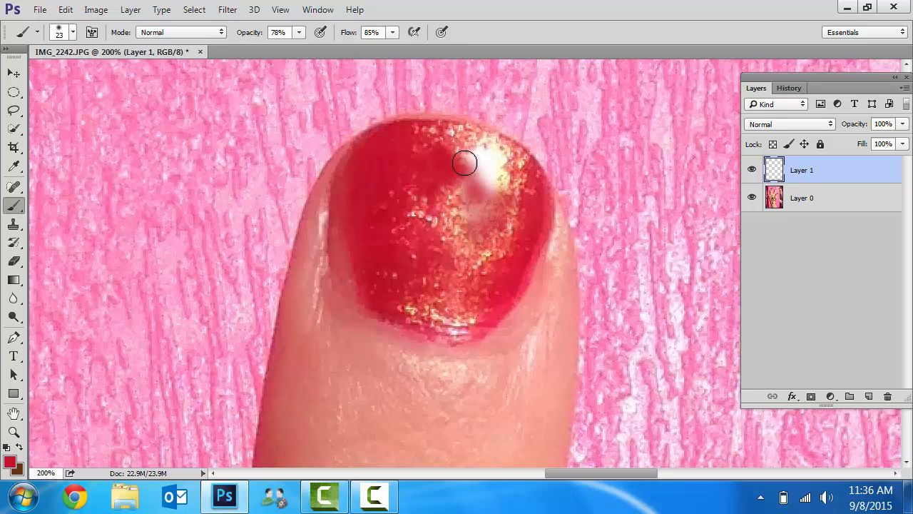
pyautogui.moveTo(464, 163)
pyautogui.mouseDown()
pyautogui.moveTo(478, 160)
pyautogui.moveTo(485, 178)
pyautogui.moveTo(497, 179)
pyautogui.moveTo(467, 210)
pyautogui.moveTo(452, 179)
pyautogui.moveTo(479, 204)
pyautogui.moveTo(508, 194)
pyautogui.moveTo(494, 162)
pyautogui.moveTo(510, 189)
pyautogui.mouseUp()
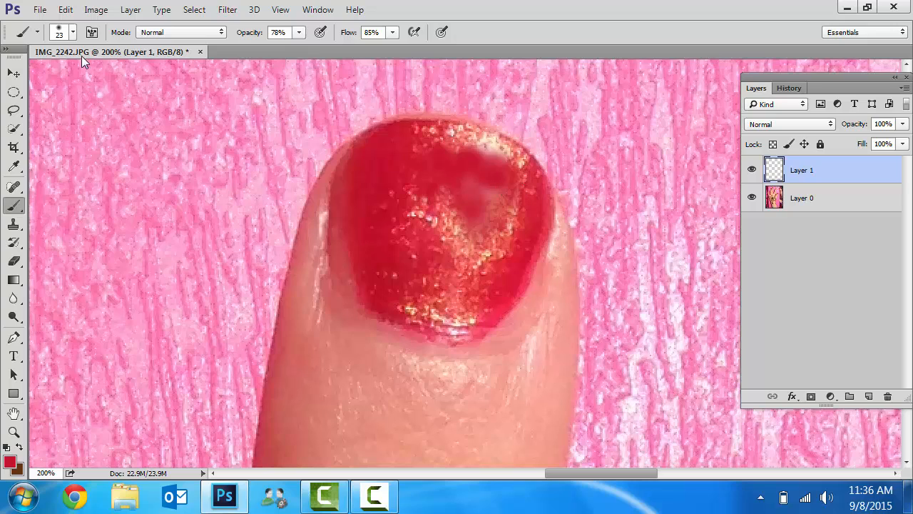
pyautogui.click(73, 34)
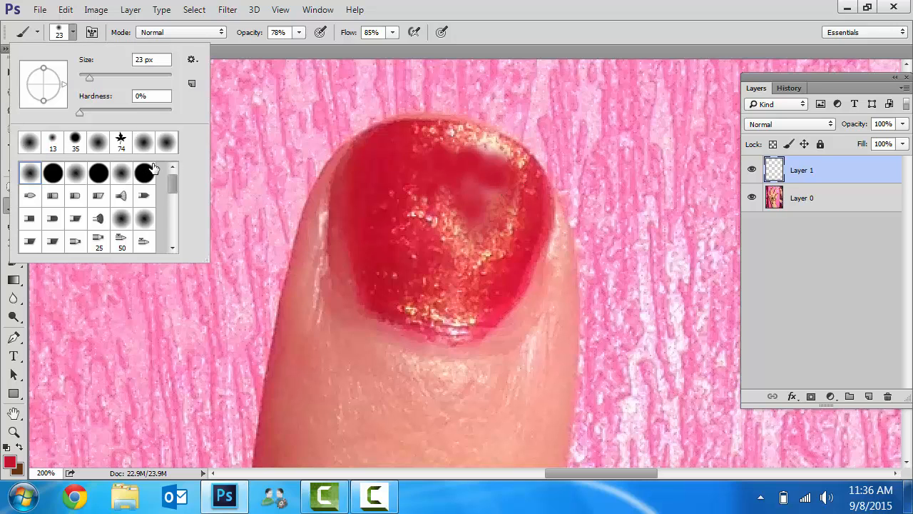
pyautogui.click(477, 155)
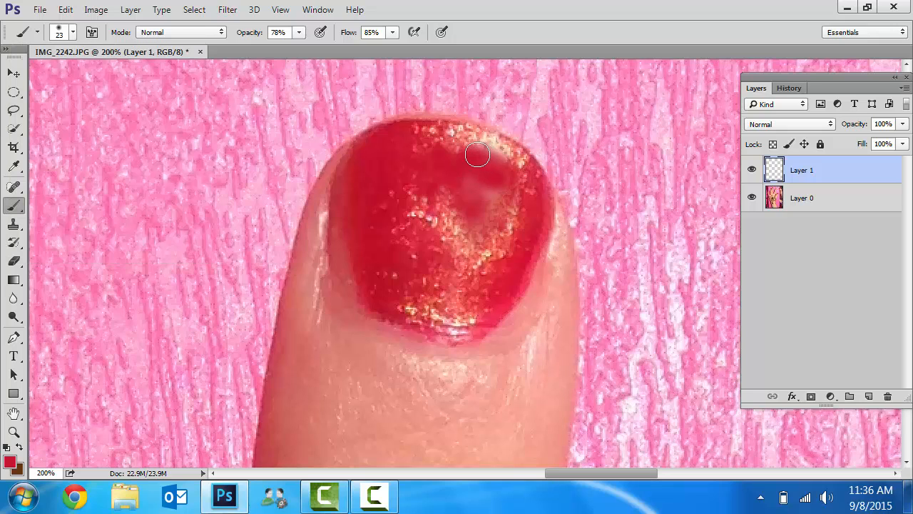
pyautogui.moveTo(477, 154)
pyautogui.mouseDown()
pyautogui.moveTo(435, 145)
pyautogui.moveTo(429, 134)
pyautogui.moveTo(438, 135)
pyautogui.moveTo(422, 154)
pyautogui.moveTo(489, 148)
pyautogui.moveTo(470, 153)
pyautogui.moveTo(516, 183)
pyautogui.moveTo(510, 237)
pyautogui.moveTo(488, 197)
pyautogui.moveTo(431, 176)
pyautogui.mouseUp()
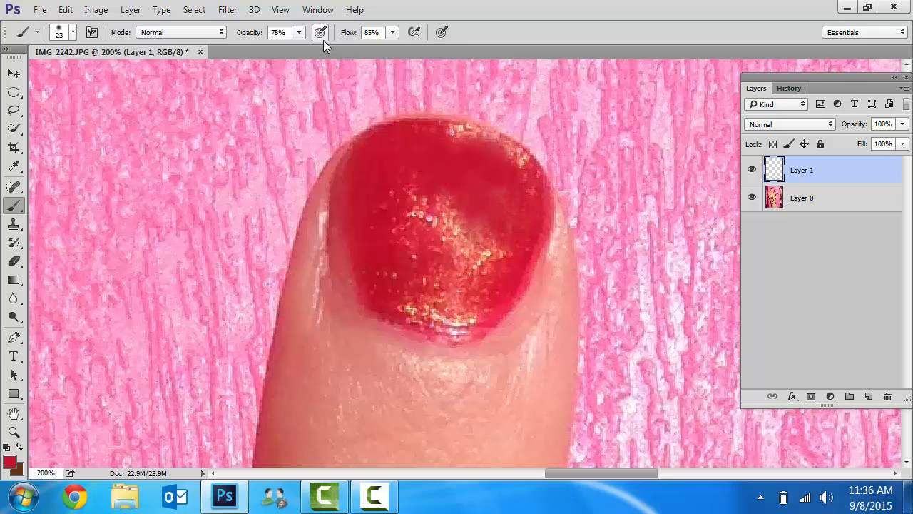
# Set the brush opacity to 66% and paint red across the glitter in the middle of the nail
pyautogui.click(300, 32)
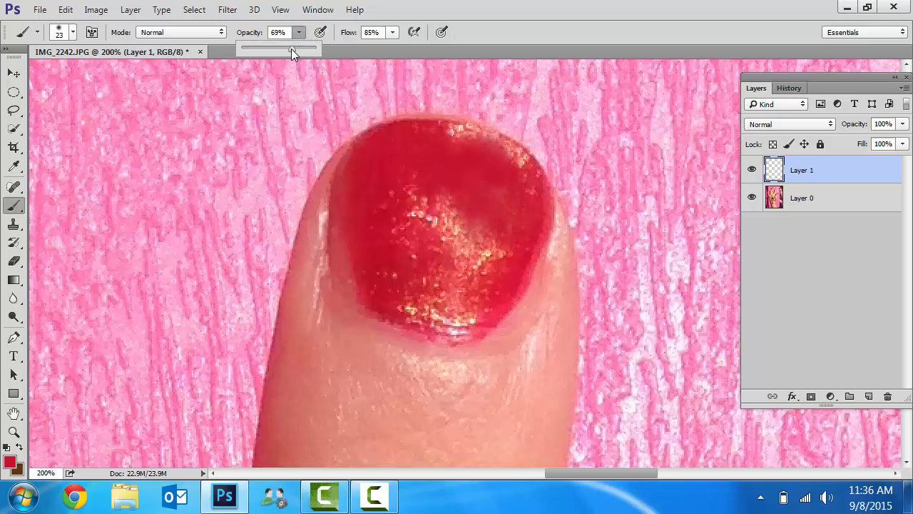
pyautogui.moveTo(292, 50); pyautogui.dragTo(290, 50)
pyautogui.click(424, 226)
pyautogui.moveTo(424, 226)
pyautogui.mouseDown()
pyautogui.moveTo(407, 222)
pyautogui.moveTo(397, 196)
pyautogui.moveTo(489, 223)
pyautogui.moveTo(438, 215)
pyautogui.moveTo(463, 221)
pyautogui.mouseUp()
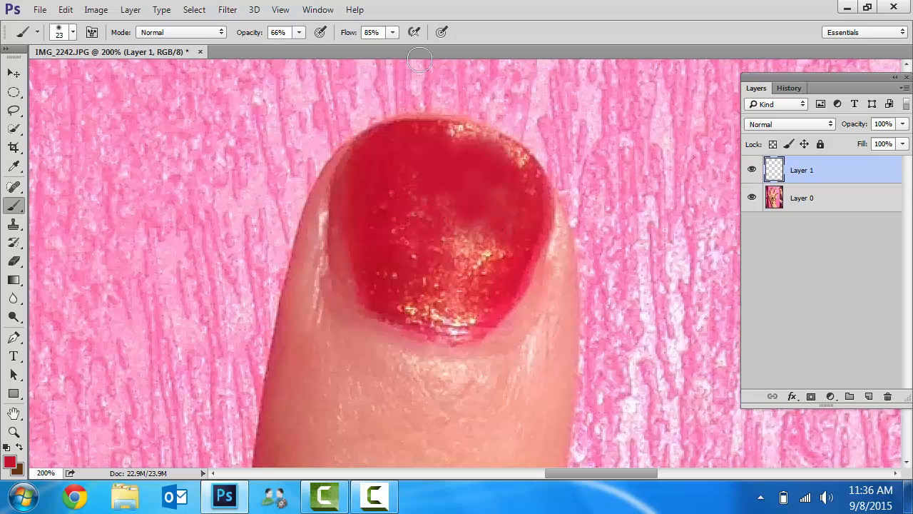
# Set the brush flow to 72% and paint red over the remaining glitter across the nail
pyautogui.click(392, 34)
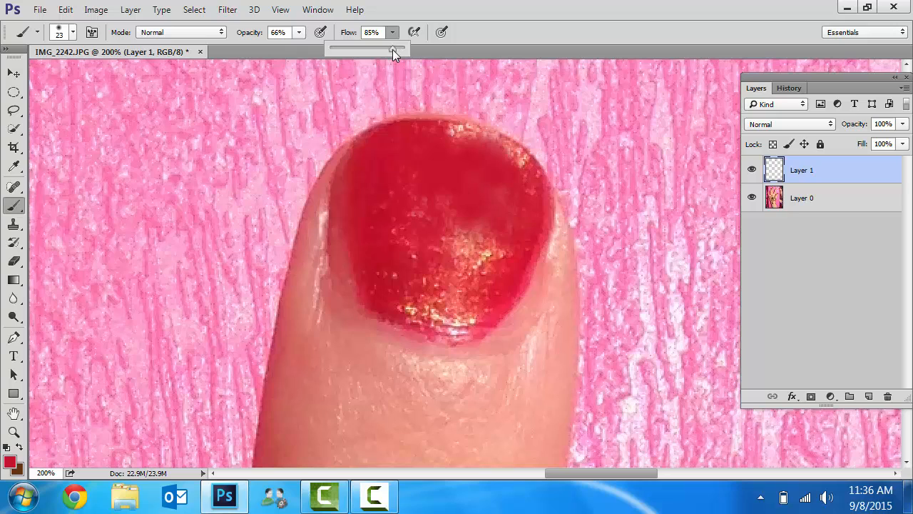
pyautogui.moveTo(456, 218)
pyautogui.mouseDown()
pyautogui.moveTo(482, 255)
pyautogui.moveTo(512, 251)
pyautogui.moveTo(449, 305)
pyautogui.moveTo(471, 318)
pyautogui.moveTo(422, 320)
pyautogui.moveTo(401, 302)
pyautogui.moveTo(454, 303)
pyautogui.moveTo(447, 278)
pyautogui.moveTo(431, 288)
pyautogui.moveTo(478, 230)
pyautogui.moveTo(451, 248)
pyautogui.moveTo(435, 231)
pyautogui.moveTo(438, 188)
pyautogui.moveTo(394, 239)
pyautogui.moveTo(408, 263)
pyautogui.moveTo(393, 189)
pyautogui.mouseUp()
pyautogui.moveTo(528, 209)
pyautogui.mouseDown()
pyautogui.moveTo(476, 261)
pyautogui.moveTo(450, 222)
pyautogui.moveTo(491, 263)
pyautogui.moveTo(501, 253)
pyautogui.moveTo(467, 274)
pyautogui.moveTo(473, 248)
pyautogui.moveTo(462, 234)
pyautogui.moveTo(477, 227)
pyautogui.moveTo(514, 160)
pyautogui.moveTo(521, 165)
pyautogui.moveTo(502, 142)
pyautogui.moveTo(520, 168)
pyautogui.moveTo(455, 133)
pyautogui.moveTo(484, 139)
pyautogui.moveTo(520, 207)
pyautogui.mouseUp()
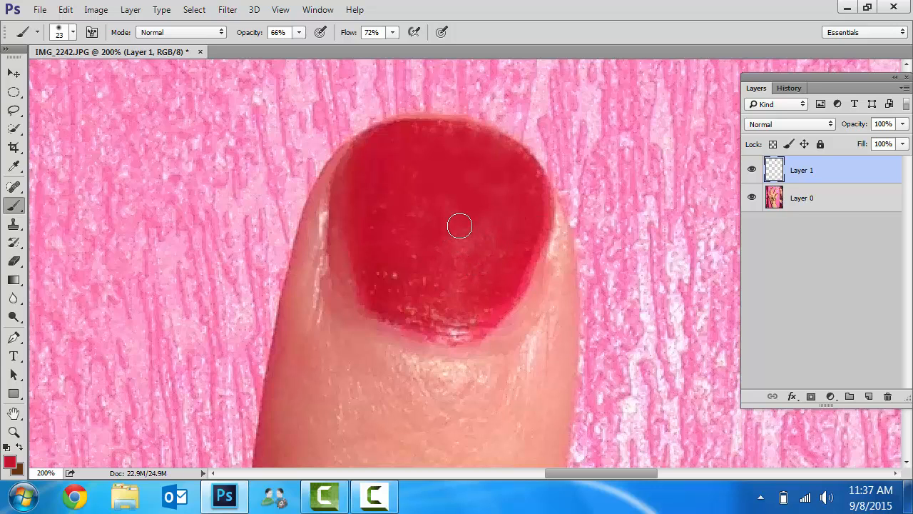
# Toggle the visibility of Layer 1 and Layer 0 to compare the nail with and without the paint
pyautogui.click(752, 170)
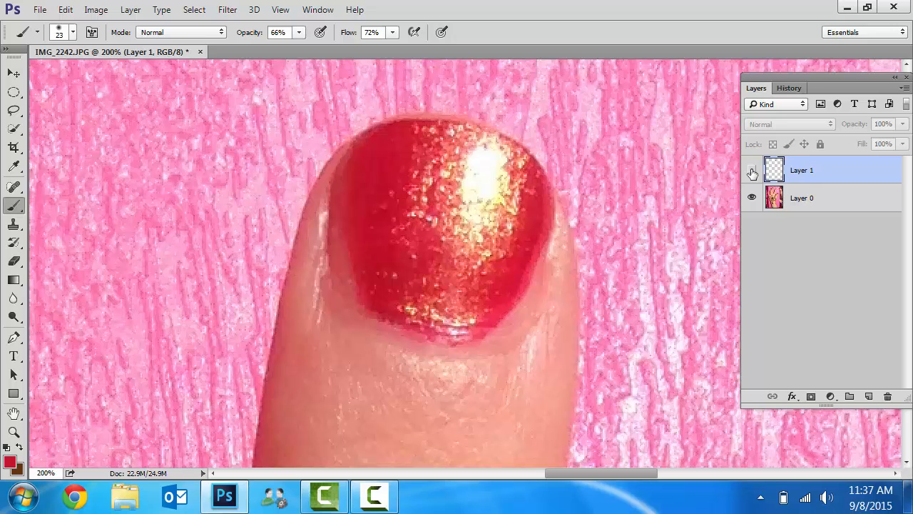
pyautogui.click(752, 170)
pyautogui.click(752, 170)
pyautogui.click(751, 170)
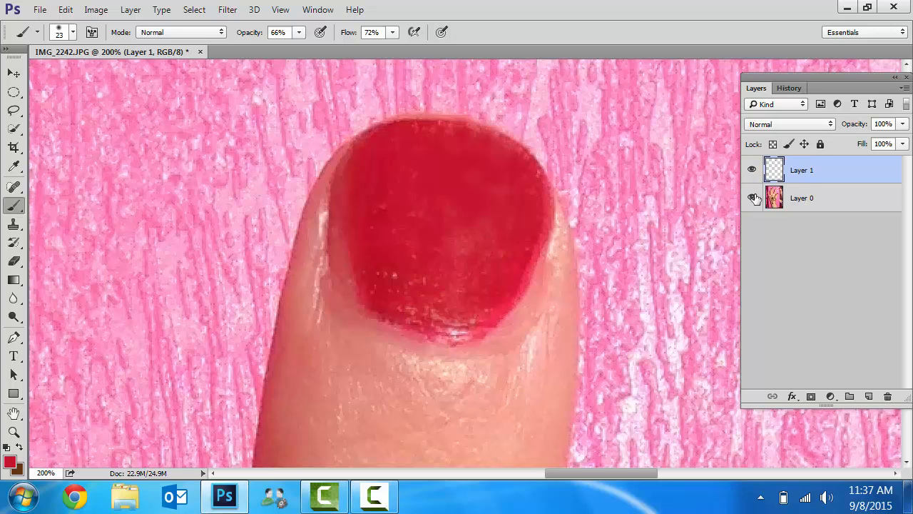
pyautogui.click(752, 199)
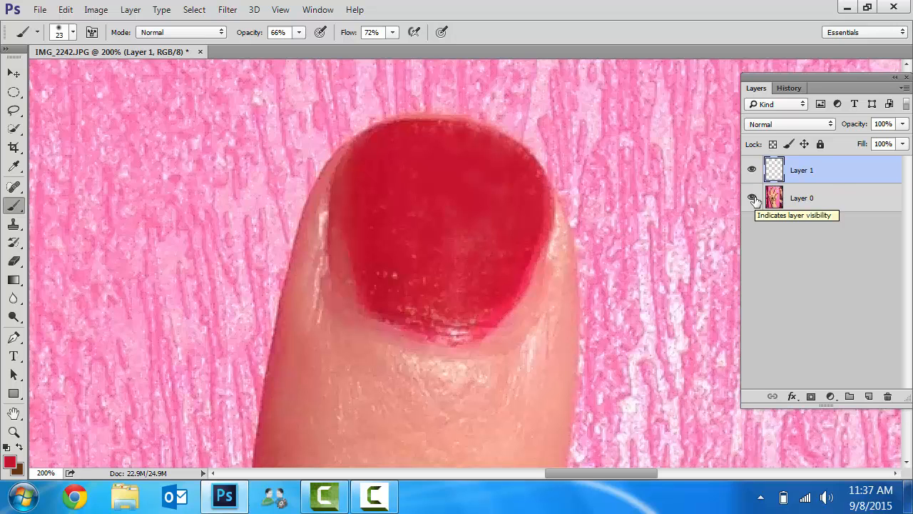
pyautogui.click(752, 198)
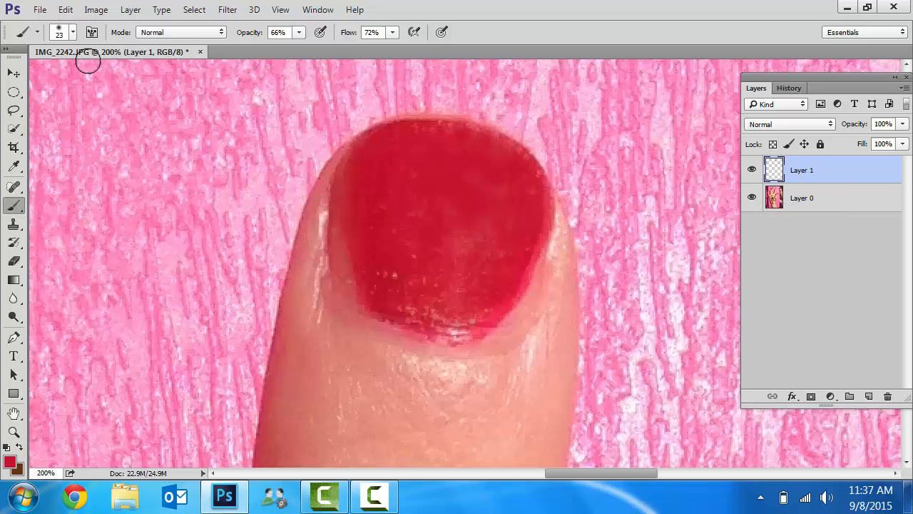
# Try a Hue/Saturation adjustment with hue +22 on Layer 1 and cancel it
pyautogui.click(20, 72)
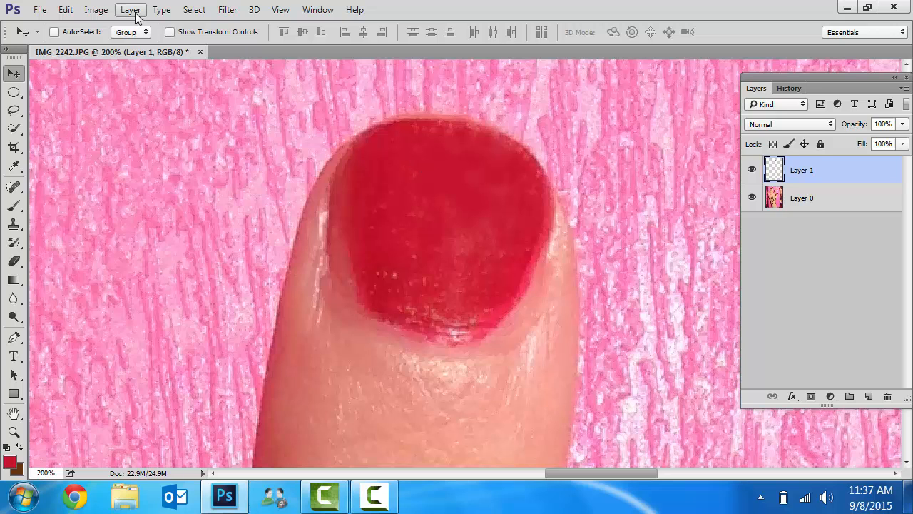
pyautogui.click(95, 10)
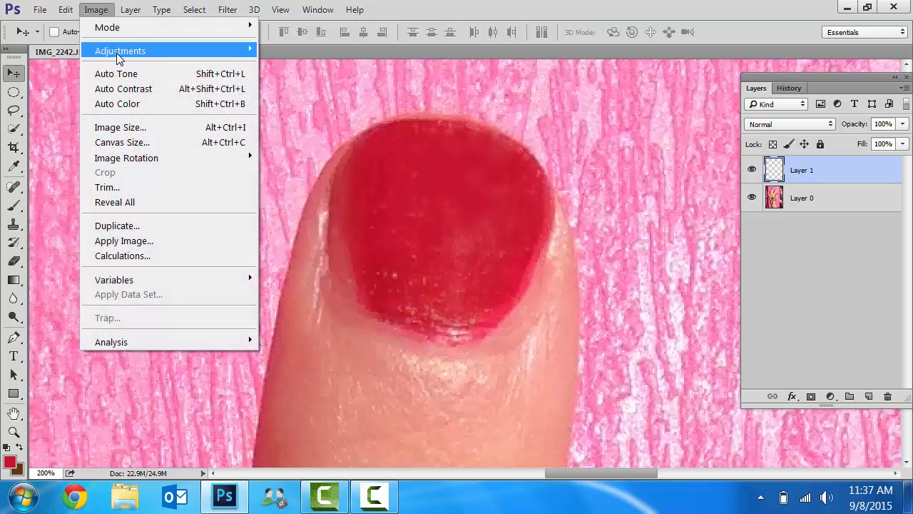
pyautogui.moveTo(118, 53)
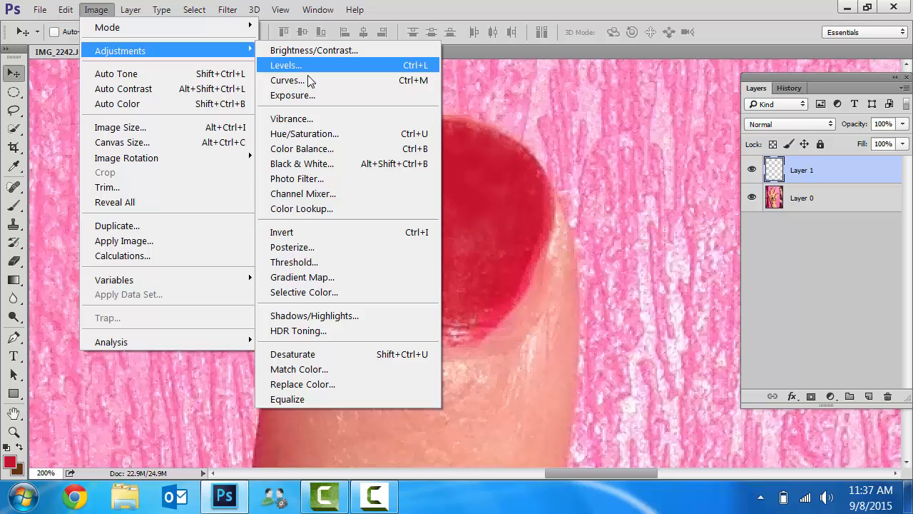
pyautogui.click(351, 136)
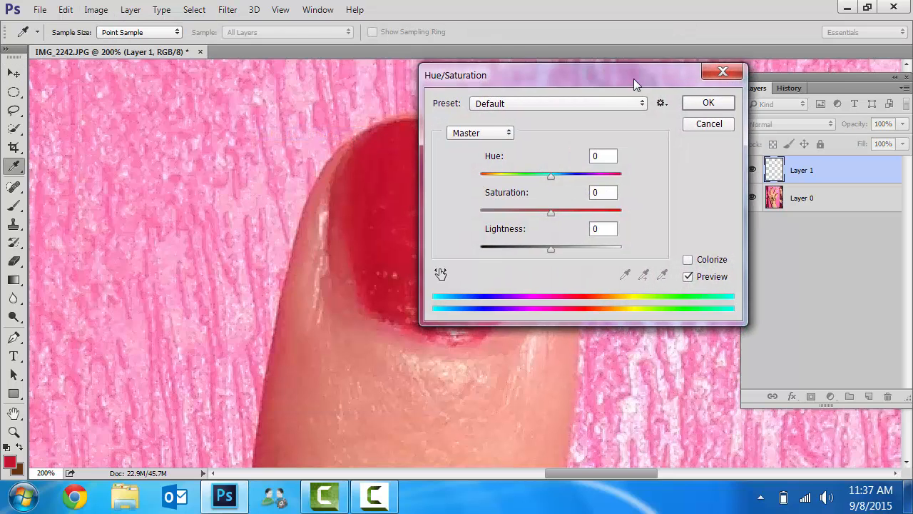
pyautogui.moveTo(605, 63); pyautogui.dragTo(769, 132)
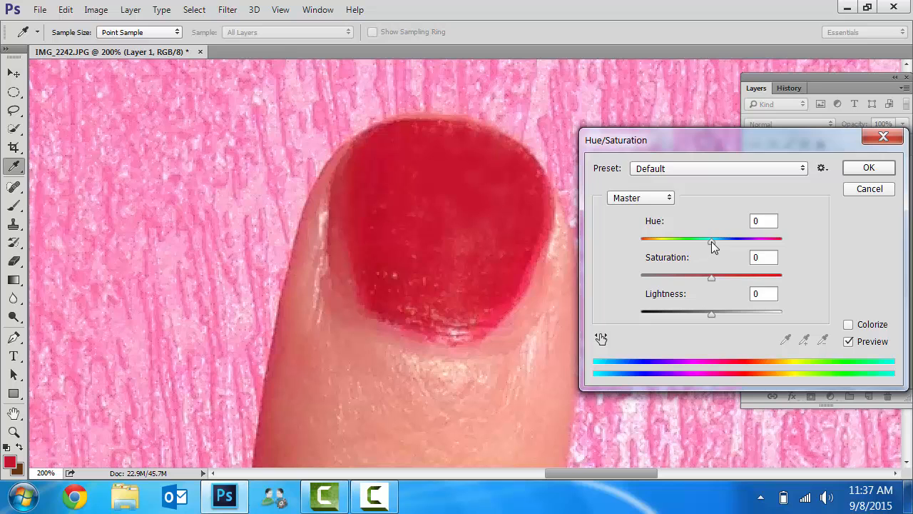
pyautogui.moveTo(713, 246)
pyautogui.mouseDown()
pyautogui.moveTo(685, 247)
pyautogui.moveTo(736, 246)
pyautogui.moveTo(664, 247)
pyautogui.moveTo(728, 247)
pyautogui.mouseUp()
pyautogui.click(868, 190)
pyautogui.press('v')
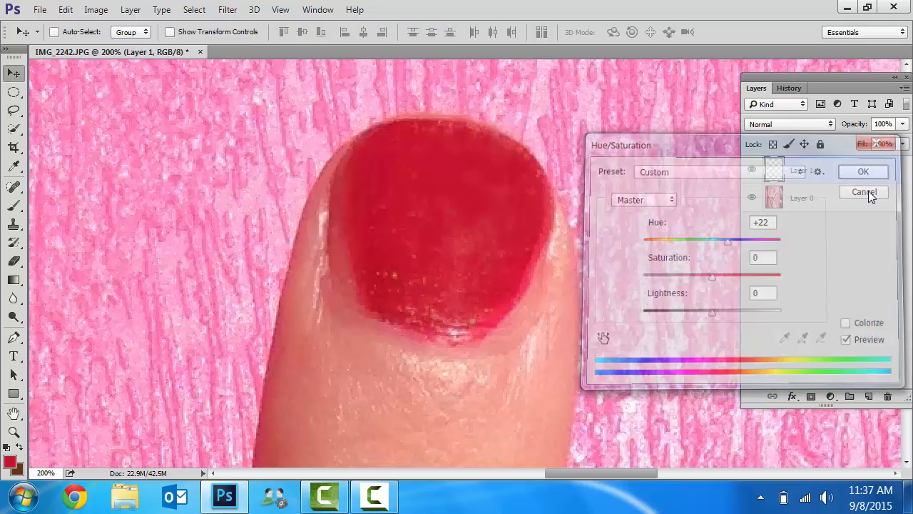
# Lower Layer 1's opacity to 86% and check the painted nail against the whole hand
pyautogui.click(903, 125)
pyautogui.moveTo(903, 147)
pyautogui.mouseDown()
pyautogui.moveTo(857, 152)
pyautogui.moveTo(893, 156)
pyautogui.mouseUp()
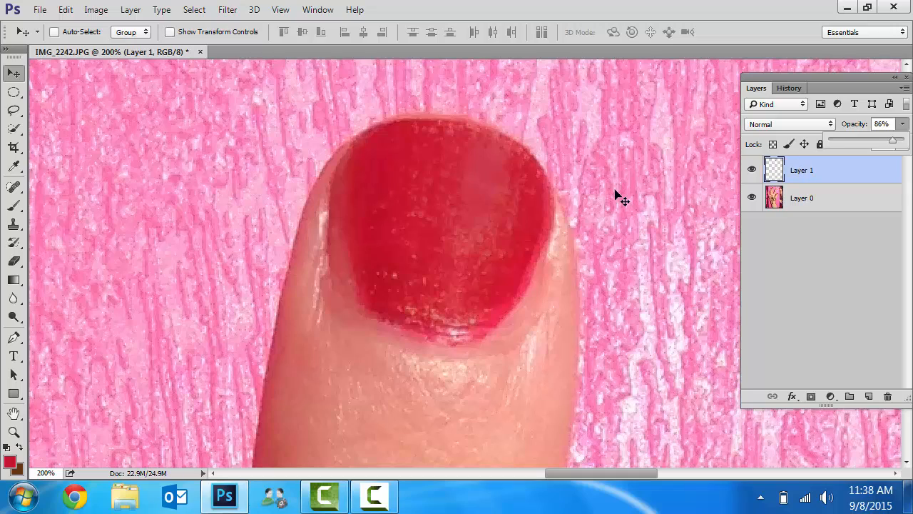
pyautogui.press('ctrl')
pyautogui.hotkey('ctrl', '-')
pyautogui.hotkey('ctrl', '-')
pyautogui.hotkey('ctrl', '-')
pyautogui.hotkey('ctrl', '-')
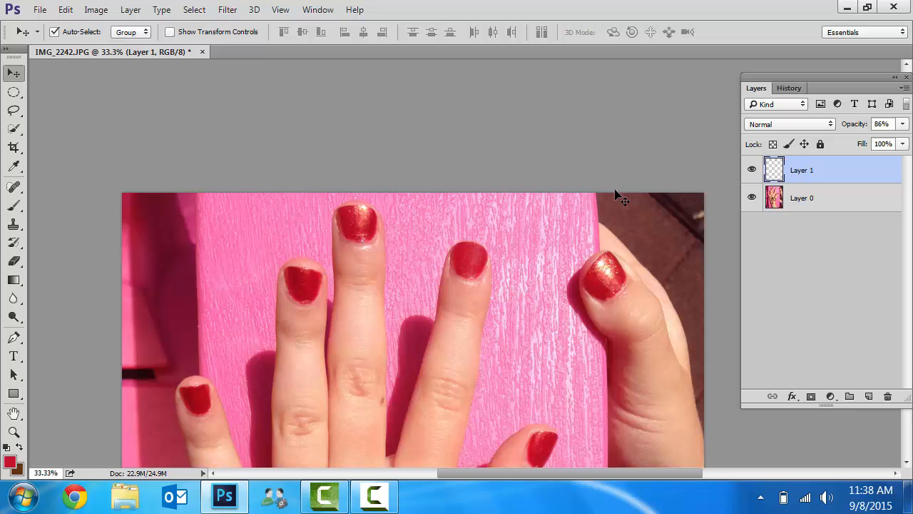
pyautogui.hotkey('ctrl', '-')
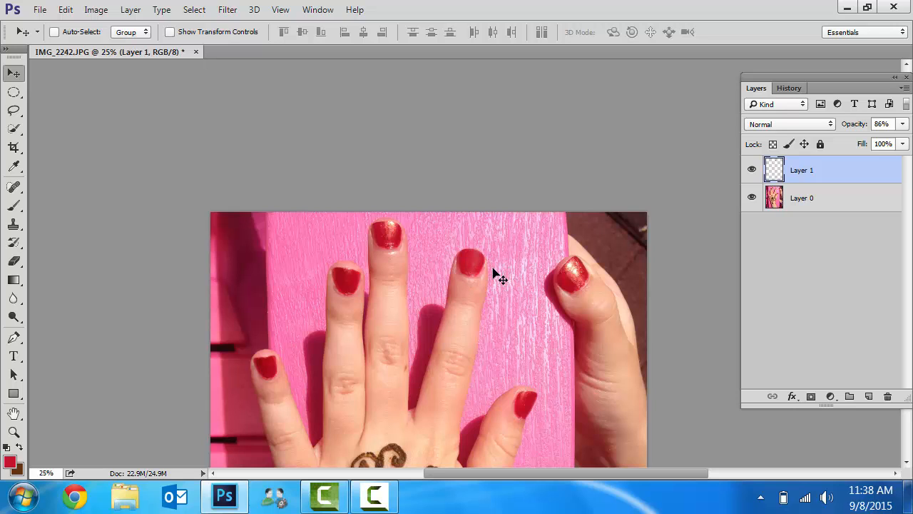
# Examine the repainted index nail up close beside the other fingers, and view the Brush tool's variants
pyautogui.scroll(3, 498, 275)
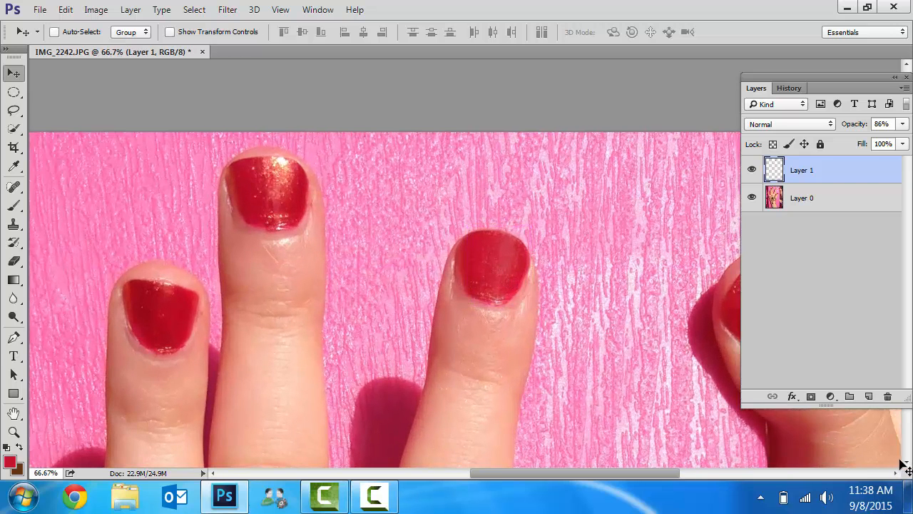
pyautogui.click(906, 460)
pyautogui.click(906, 461)
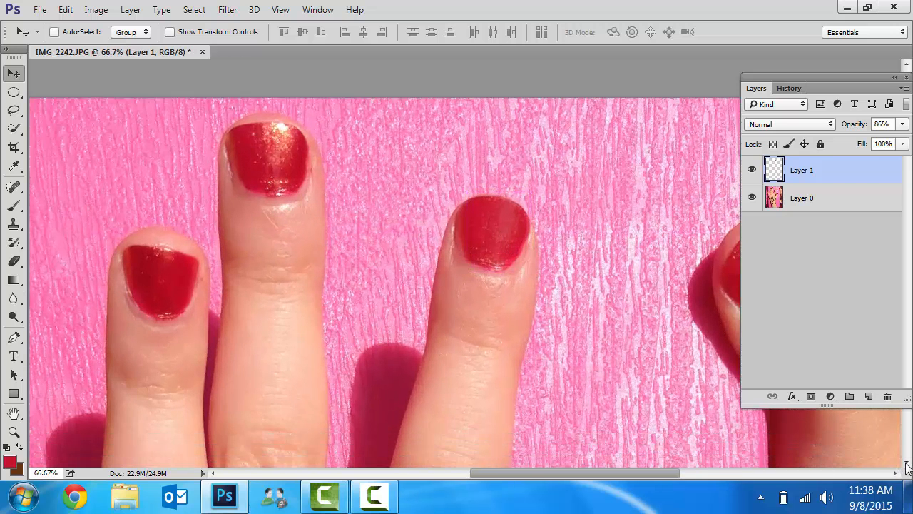
pyautogui.click(906, 463)
pyautogui.click(906, 463)
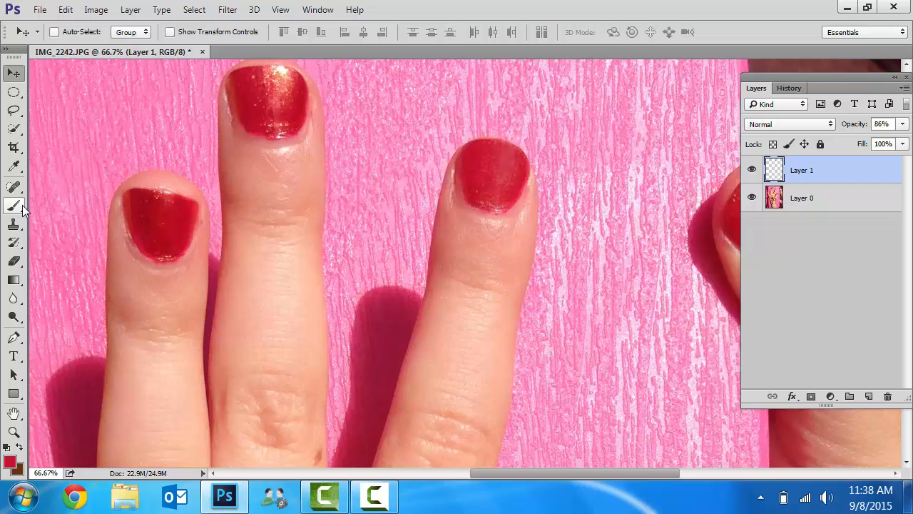
pyautogui.hotkey('ctrl', '-')
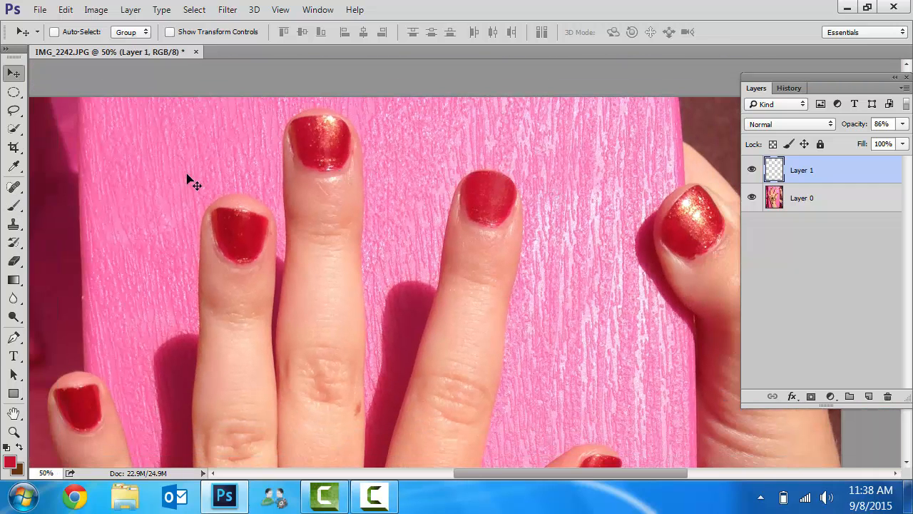
pyautogui.click(17, 206)
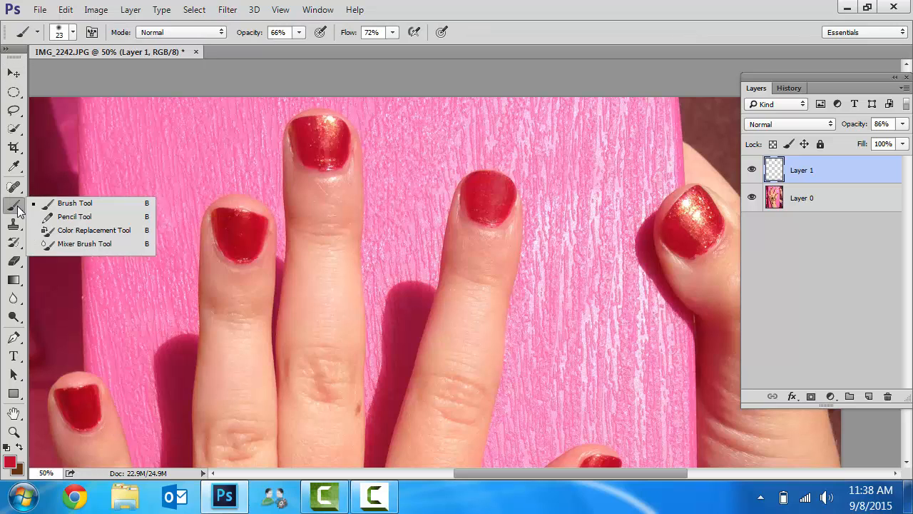
pyautogui.click(18, 206)
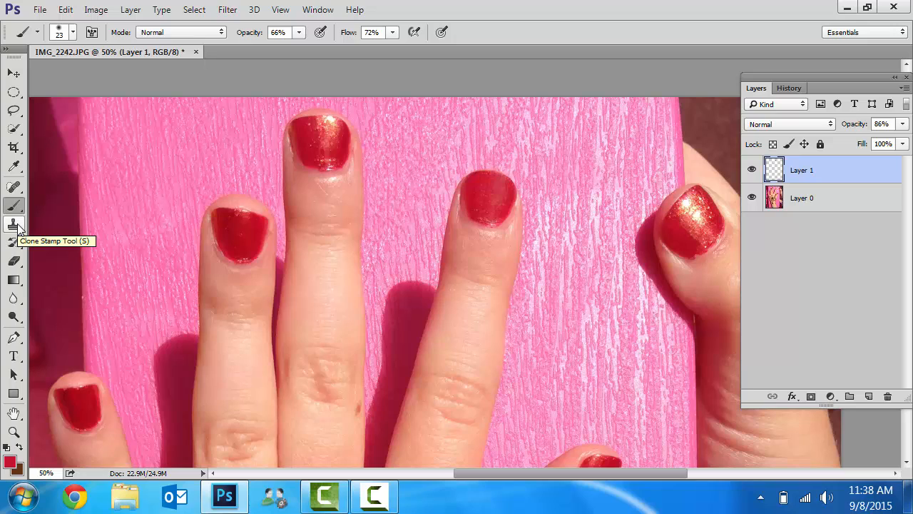
# Set up the Clone Stamp tool with a soft round brush at 99 px and 0% hardness
pyautogui.click(14, 225)
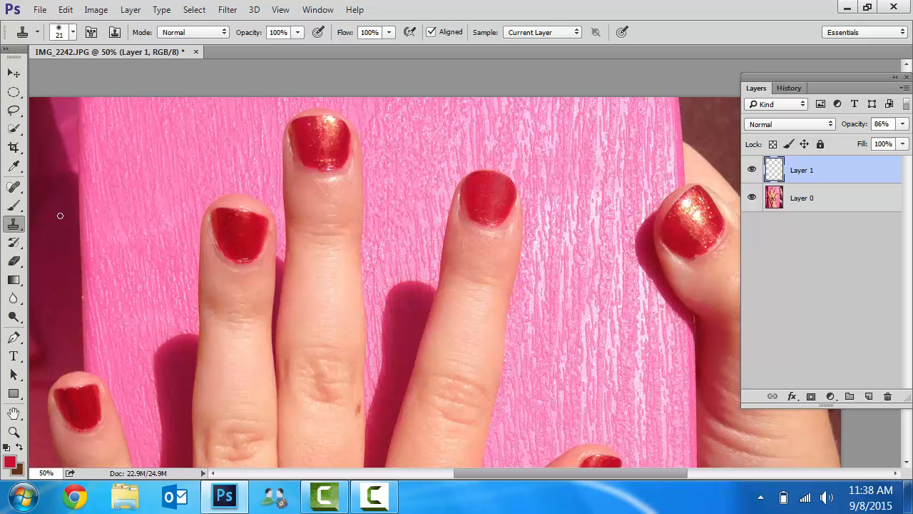
pyautogui.click(14, 262)
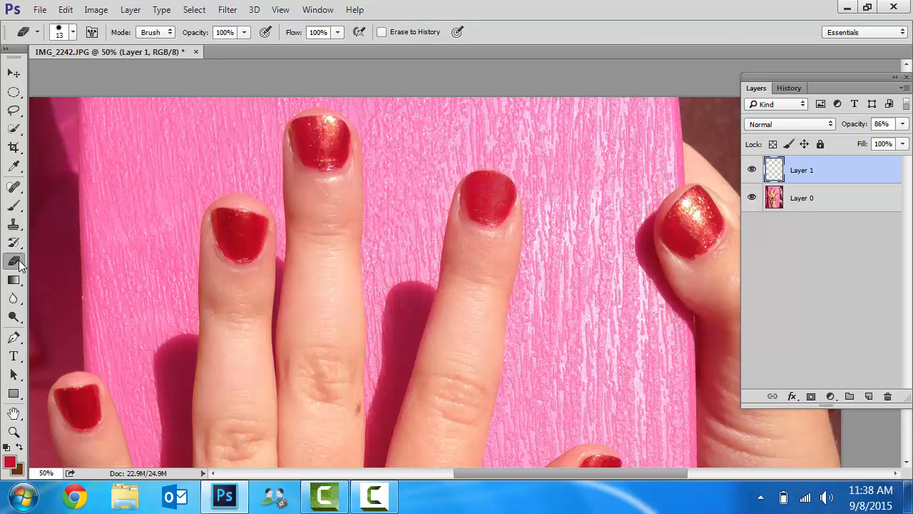
pyautogui.click(16, 226)
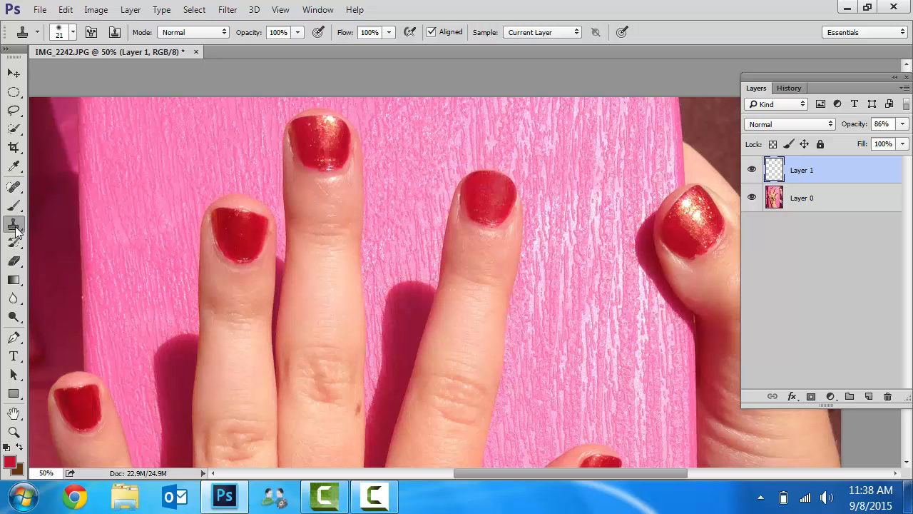
pyautogui.click(73, 33)
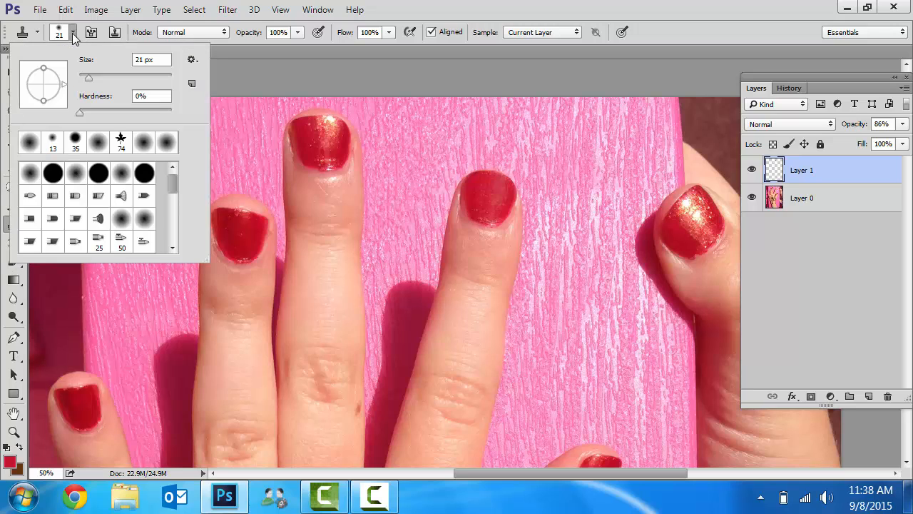
pyautogui.click(32, 142)
pyautogui.moveTo(89, 80); pyautogui.dragTo(121, 82)
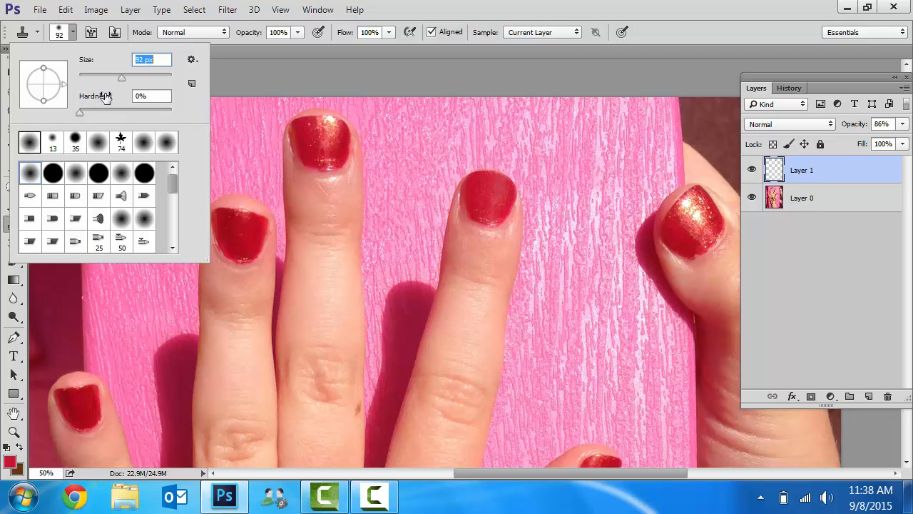
pyautogui.moveTo(109, 81); pyautogui.dragTo(105, 81)
pyautogui.moveTo(119, 79); pyautogui.dragTo(125, 79)
pyautogui.click(21, 33)
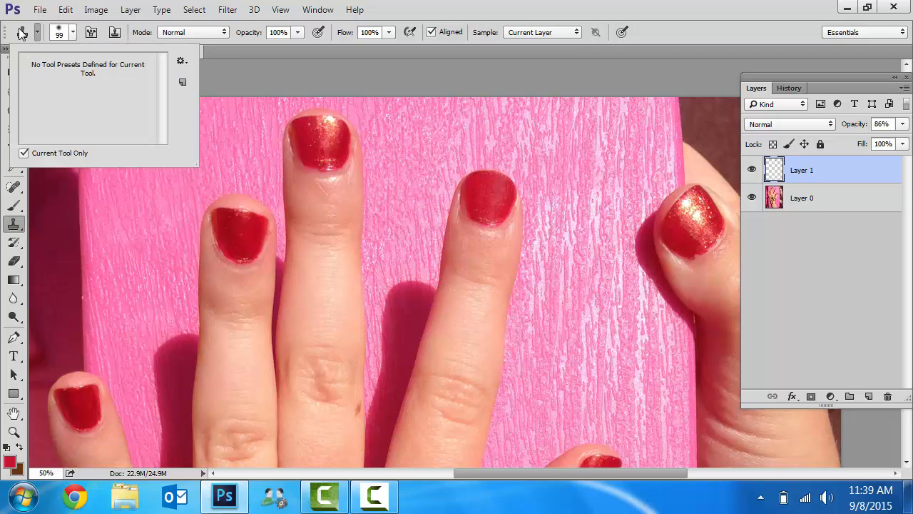
pyautogui.click(22, 33)
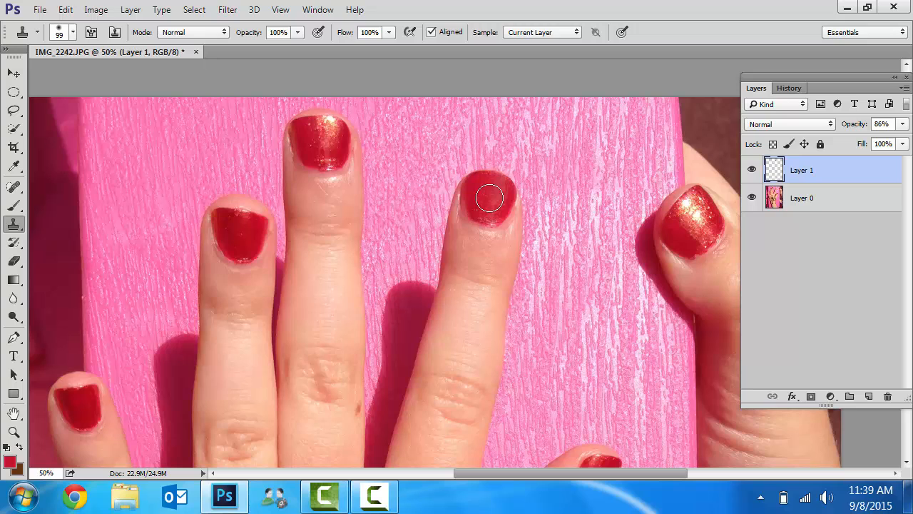
# Create a new layer named Layer 2 with Normal mode and 100% opacity above Layer 1
pyautogui.click(901, 88)
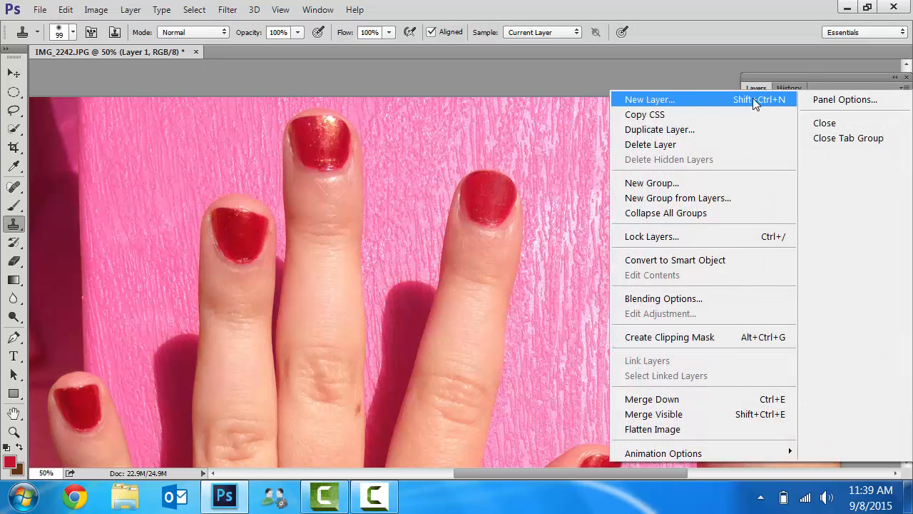
pyautogui.click(714, 99)
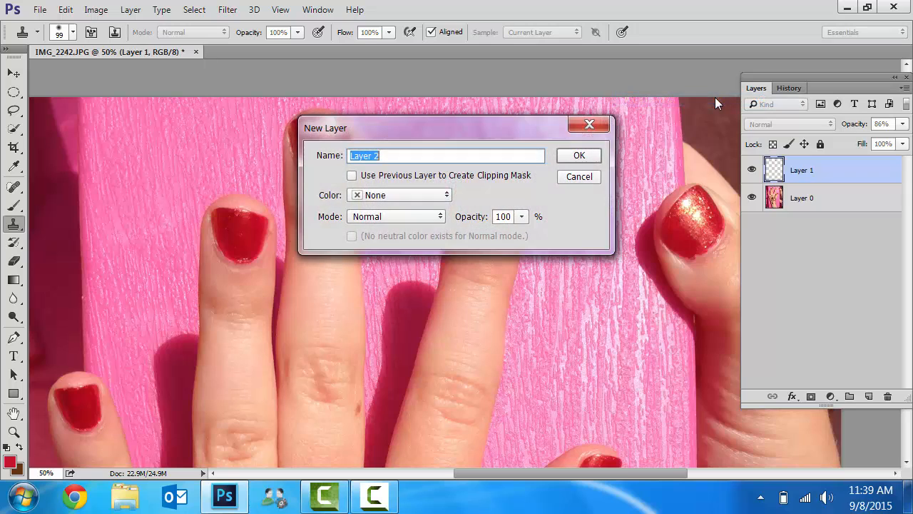
pyautogui.click(585, 154)
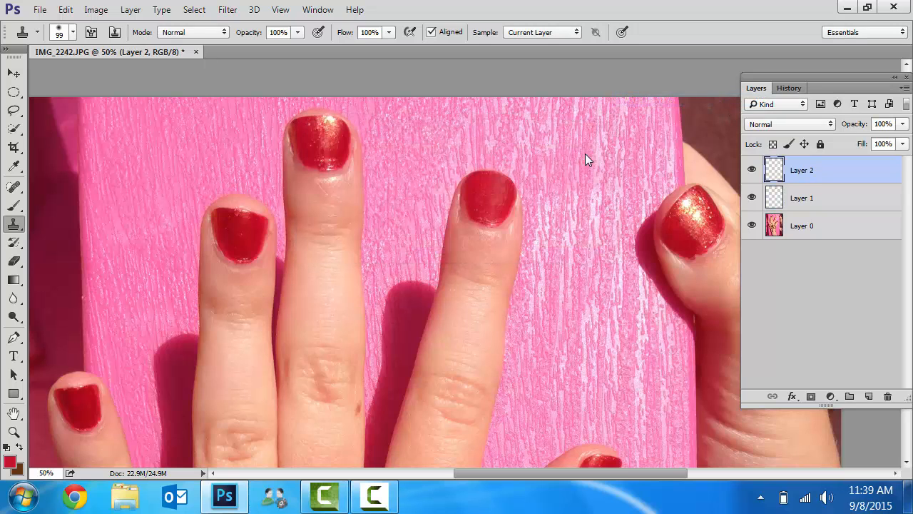
# Toggle Layer 1's visibility to compare the index nail with and without paint, and delete Layer 1
pyautogui.click(752, 199)
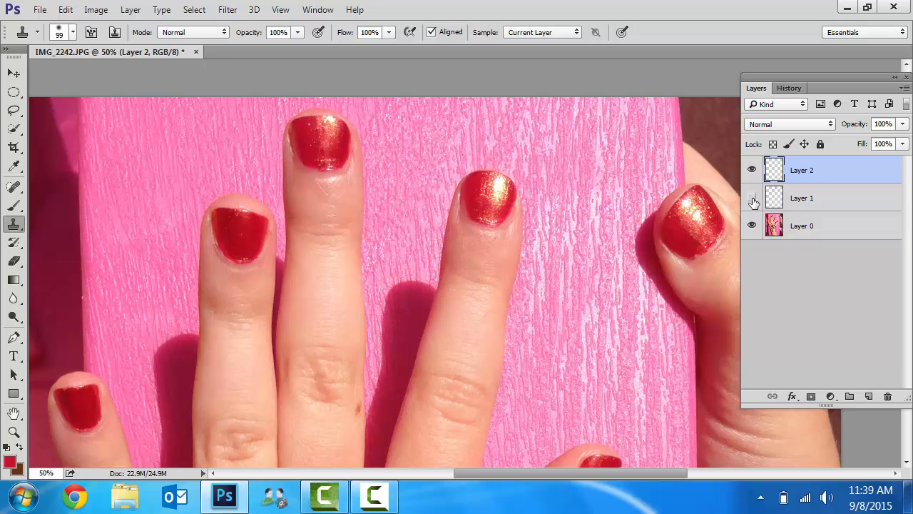
pyautogui.click(752, 199)
pyautogui.click(751, 199)
pyautogui.moveTo(804, 200); pyautogui.dragTo(888, 395)
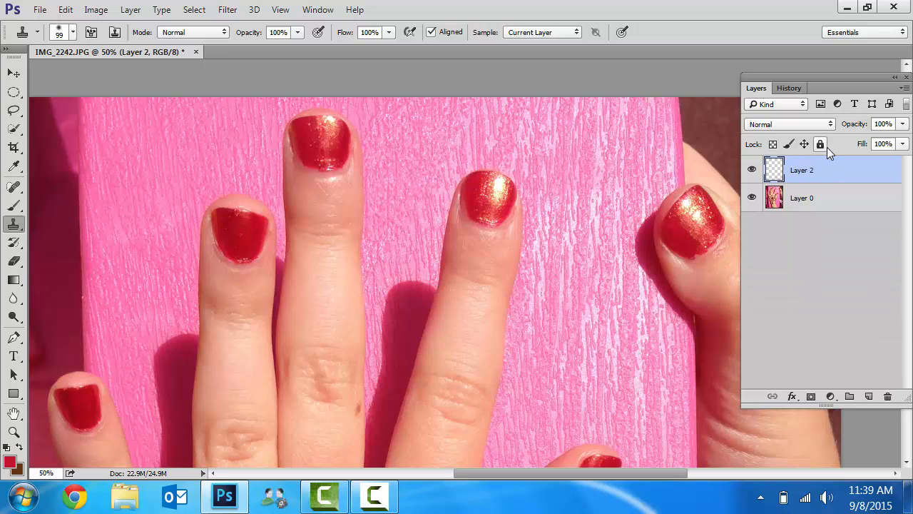
# Sample the index nail on Layer 0 with the Clone Stamp and paint a copy of the finger beside it on Layer 2
pyautogui.click(807, 204)
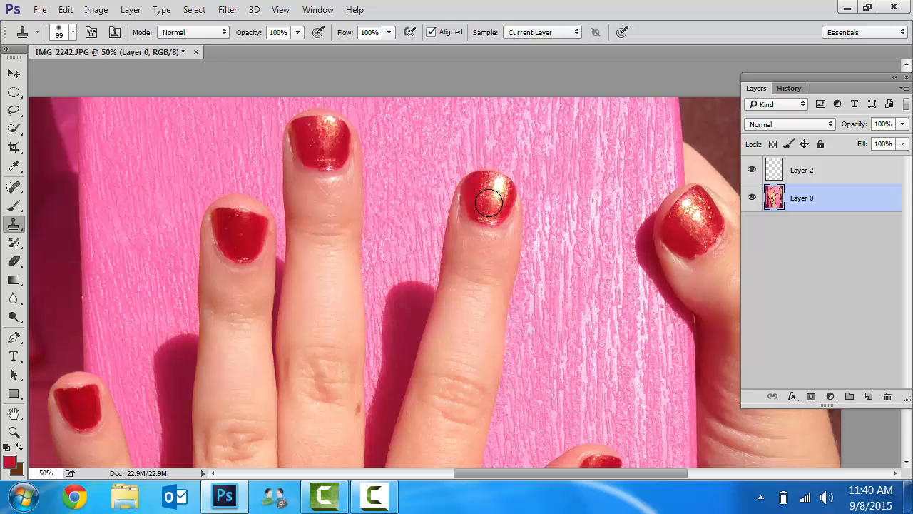
pyautogui.keyDown('alt'); pyautogui.click(490, 202); pyautogui.keyUp('alt')
pyautogui.click(830, 174)
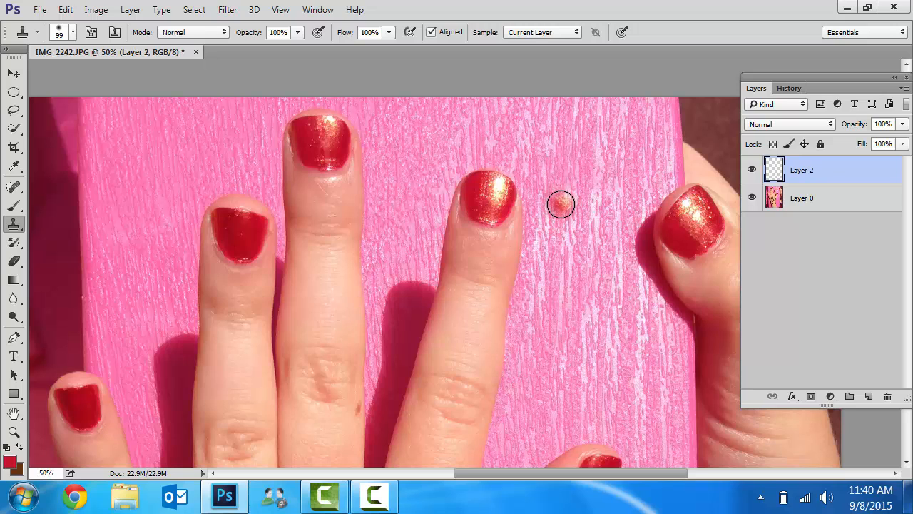
pyautogui.moveTo(563, 200)
pyautogui.mouseDown()
pyautogui.moveTo(576, 218)
pyautogui.moveTo(588, 207)
pyautogui.moveTo(571, 182)
pyautogui.moveTo(543, 186)
pyautogui.moveTo(540, 225)
pyautogui.moveTo(582, 236)
pyautogui.moveTo(583, 224)
pyautogui.moveTo(573, 249)
pyautogui.moveTo(561, 251)
pyautogui.moveTo(538, 236)
pyautogui.moveTo(538, 190)
pyautogui.moveTo(534, 255)
pyautogui.moveTo(567, 265)
pyautogui.moveTo(581, 243)
pyautogui.moveTo(580, 280)
pyautogui.moveTo(573, 289)
pyautogui.moveTo(535, 277)
pyautogui.moveTo(528, 249)
pyautogui.moveTo(526, 282)
pyautogui.moveTo(566, 309)
pyautogui.moveTo(561, 318)
pyautogui.moveTo(521, 300)
pyautogui.moveTo(562, 337)
pyautogui.moveTo(568, 306)
pyautogui.moveTo(563, 342)
pyautogui.moveTo(518, 342)
pyautogui.moveTo(515, 318)
pyautogui.mouseUp()
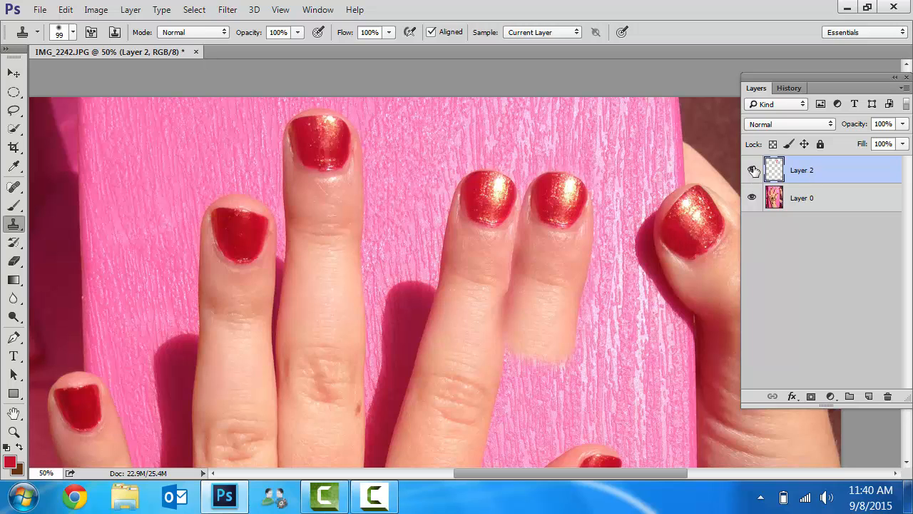
# Toggle Layer 2's visibility to check the cloned finger, and move it slightly farther from the original finger
pyautogui.click(752, 170)
pyautogui.click(752, 169)
pyautogui.click(14, 74)
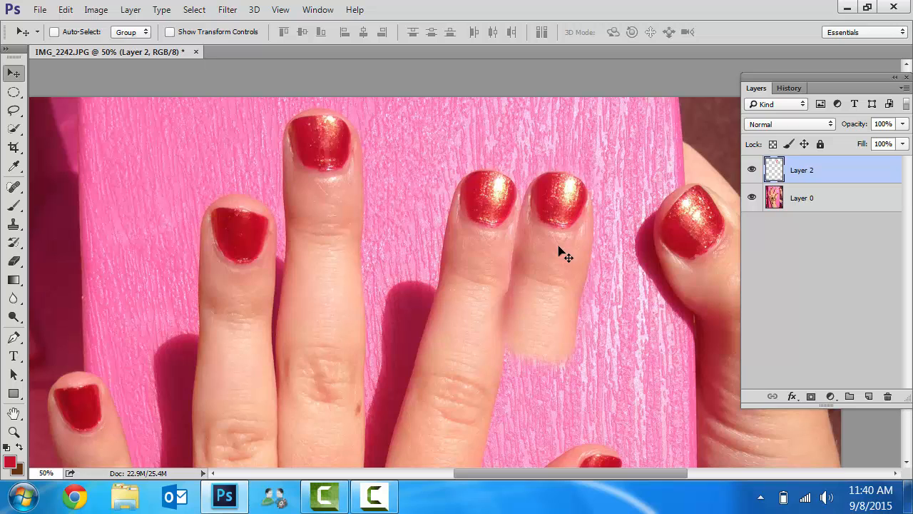
pyautogui.moveTo(559, 250)
pyautogui.mouseDown()
pyautogui.moveTo(587, 273)
pyautogui.moveTo(606, 230)
pyautogui.moveTo(570, 250)
pyautogui.moveTo(581, 248)
pyautogui.mouseUp()
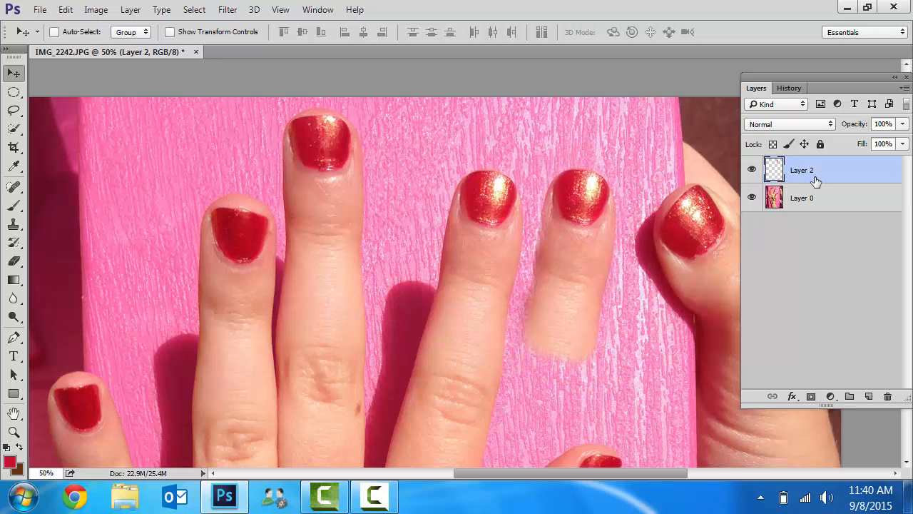
# Delete Layer 2 with the cloned finger and create a new empty layer named Layer 1
pyautogui.moveTo(818, 177)
pyautogui.mouseDown()
pyautogui.moveTo(858, 357)
pyautogui.moveTo(887, 396)
pyautogui.mouseUp()
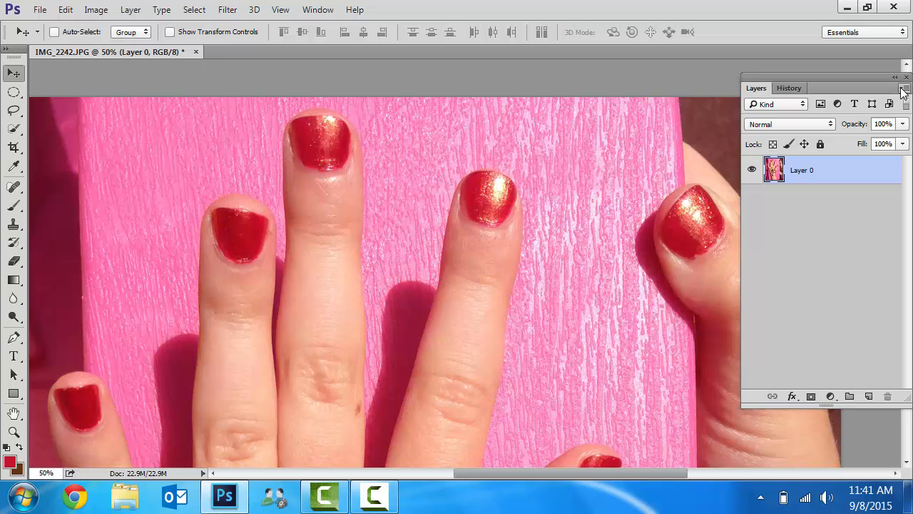
pyautogui.click(904, 88)
pyautogui.click(725, 94)
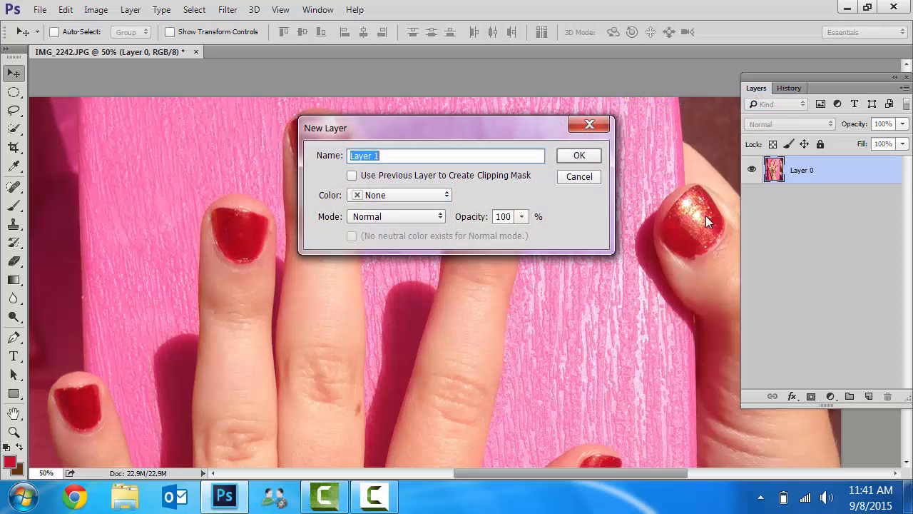
pyautogui.click(575, 157)
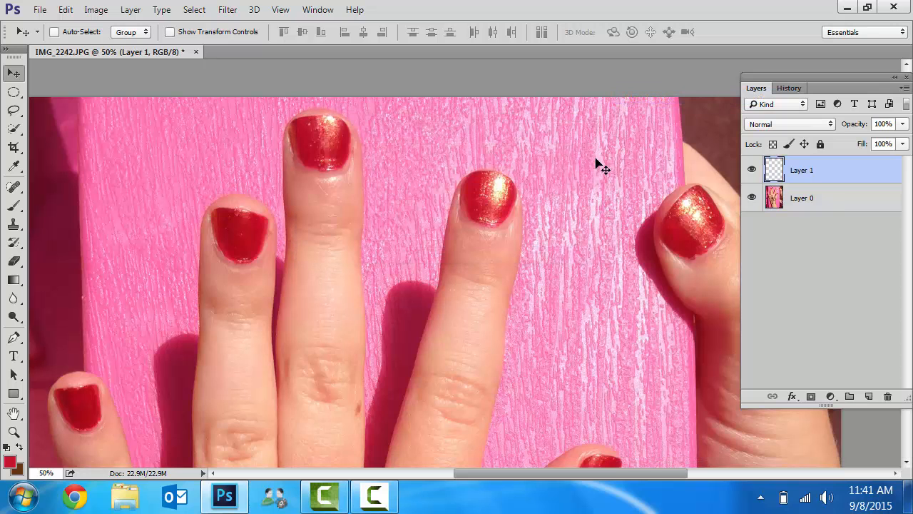
# Sample the ring fingernail on Layer 0 and clone the finger onto Layer 1, over the pink board and across the neighbouring fingers
pyautogui.click(813, 206)
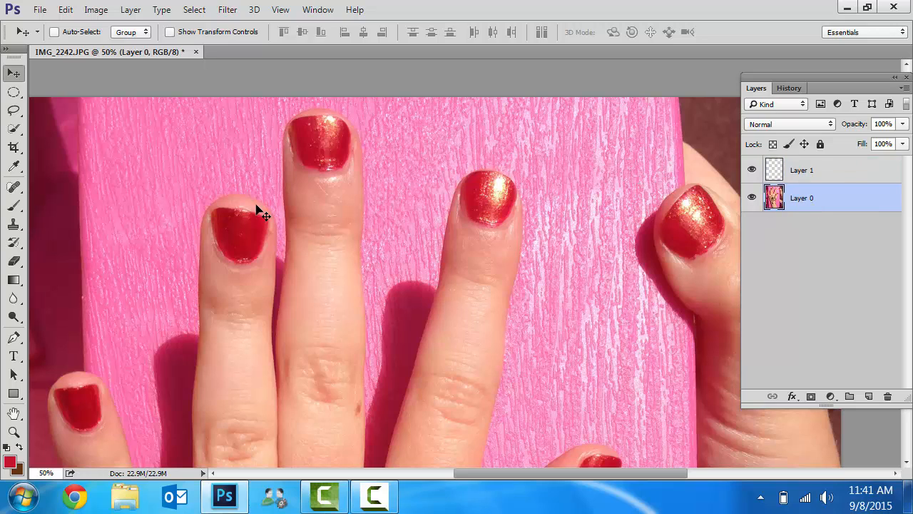
pyautogui.click(14, 224)
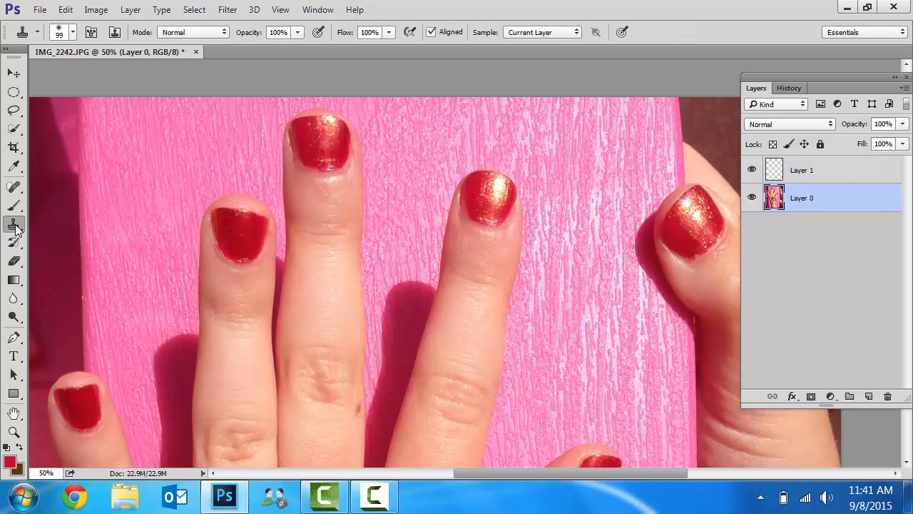
pyautogui.keyDown('alt'); pyautogui.click(238, 231); pyautogui.keyUp('alt')
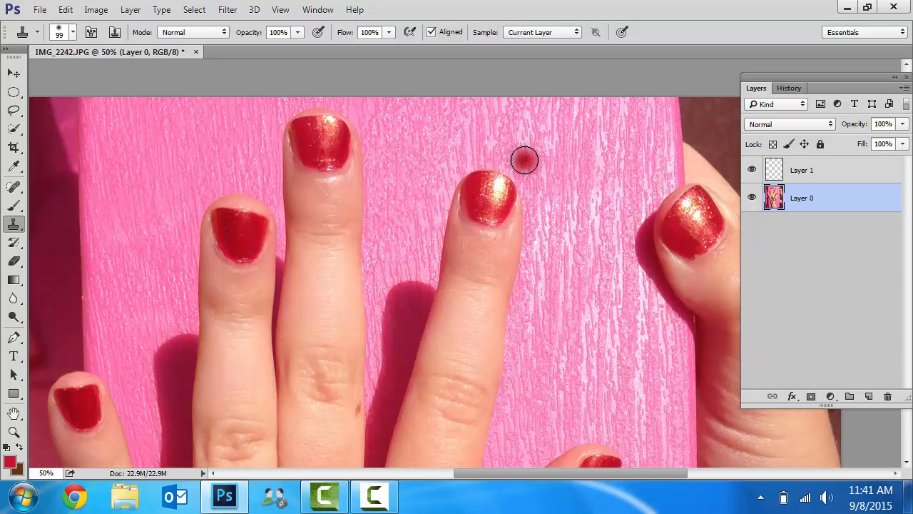
pyautogui.click(825, 171)
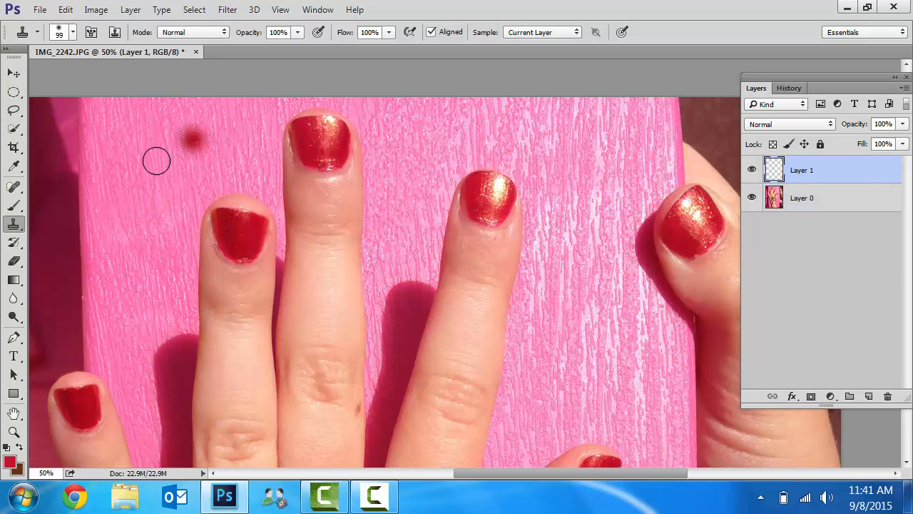
pyautogui.moveTo(115, 222)
pyautogui.mouseDown()
pyautogui.moveTo(98, 207)
pyautogui.moveTo(94, 222)
pyautogui.moveTo(128, 230)
pyautogui.moveTo(137, 205)
pyautogui.moveTo(115, 189)
pyautogui.moveTo(95, 208)
pyautogui.moveTo(96, 245)
pyautogui.moveTo(116, 252)
pyautogui.moveTo(134, 228)
pyautogui.moveTo(131, 213)
pyautogui.moveTo(88, 226)
pyautogui.mouseUp()
pyautogui.moveTo(102, 303)
pyautogui.mouseDown()
pyautogui.moveTo(132, 222)
pyautogui.moveTo(123, 345)
pyautogui.moveTo(119, 325)
pyautogui.moveTo(98, 327)
pyautogui.moveTo(90, 289)
pyautogui.moveTo(87, 302)
pyautogui.moveTo(93, 324)
pyautogui.moveTo(122, 347)
pyautogui.moveTo(124, 325)
pyautogui.moveTo(132, 358)
pyautogui.moveTo(104, 364)
pyautogui.moveTo(96, 330)
pyautogui.moveTo(92, 351)
pyautogui.moveTo(142, 196)
pyautogui.moveTo(154, 222)
pyautogui.moveTo(158, 343)
pyautogui.moveTo(353, 318)
pyautogui.moveTo(421, 266)
pyautogui.moveTo(347, 231)
pyautogui.moveTo(248, 230)
pyautogui.moveTo(194, 239)
pyautogui.moveTo(184, 273)
pyautogui.moveTo(346, 257)
pyautogui.mouseUp()
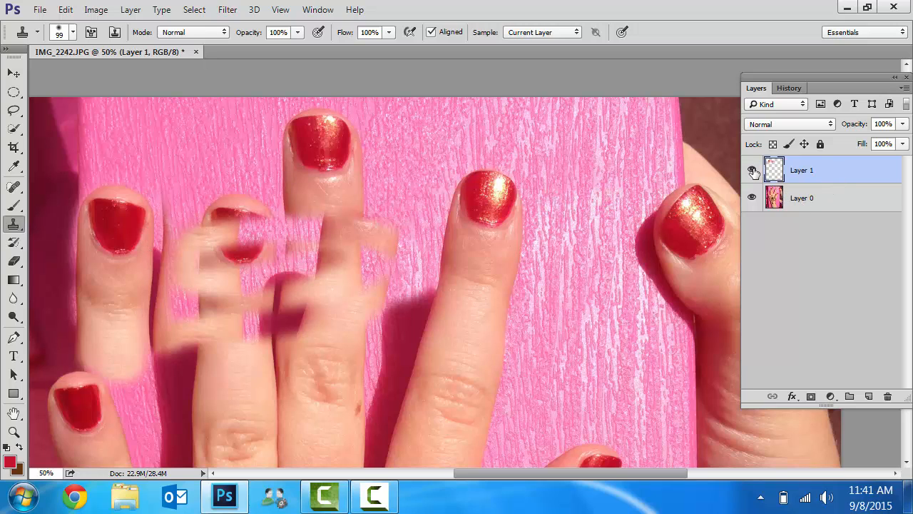
# Hide the cloned strokes on Layer 1 and switch to the Move tool
pyautogui.click(752, 171)
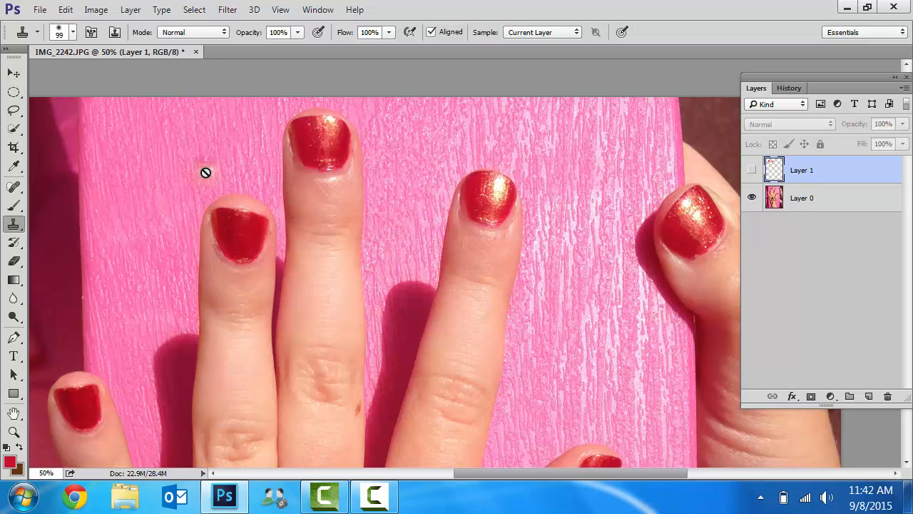
pyautogui.click(14, 73)
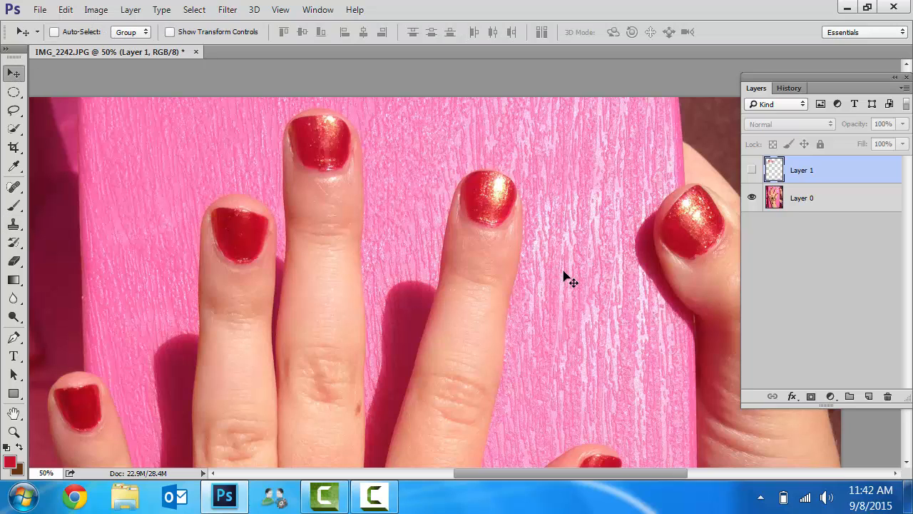
pyautogui.click(908, 463)
pyautogui.click(908, 462)
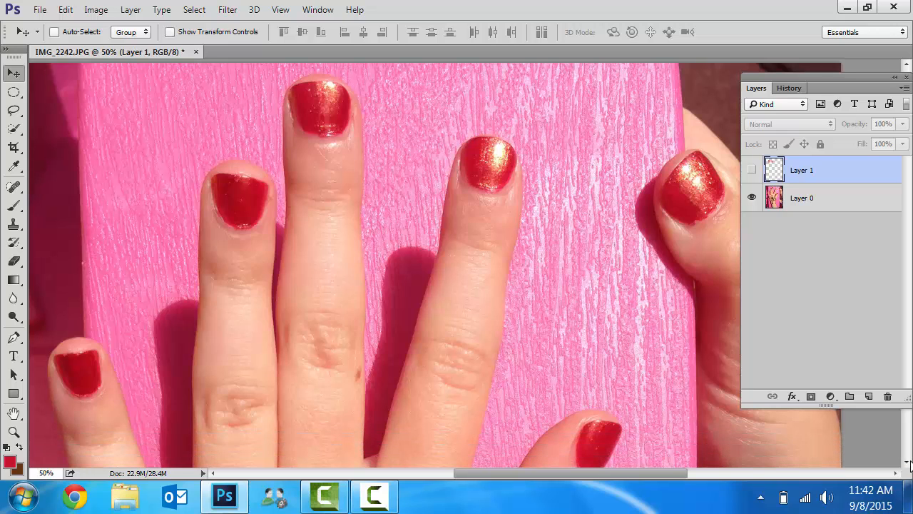
pyautogui.click(908, 462)
pyautogui.click(908, 463)
pyautogui.click(908, 462)
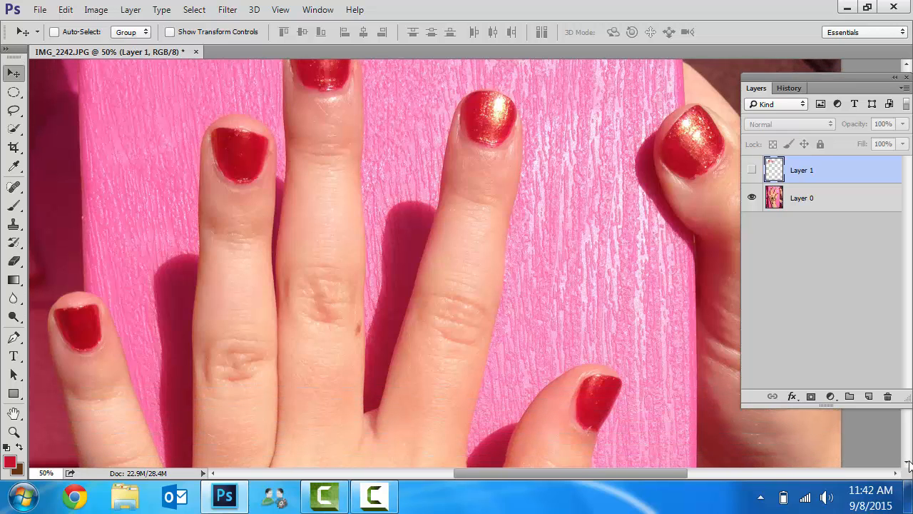
# Set the Clone Stamp brush size to 17 px for retouching the brown spot on the middle finger, with Layer 0 selected
pyautogui.click(908, 462)
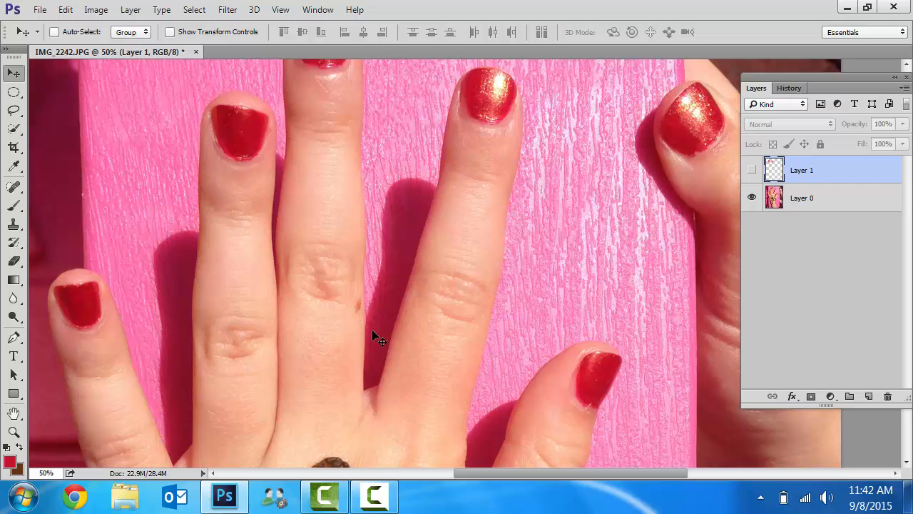
pyautogui.click(14, 433)
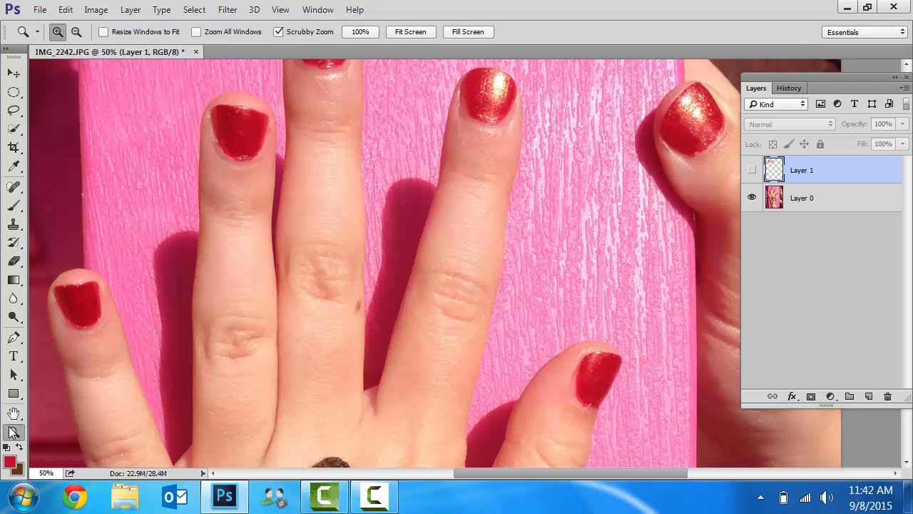
pyautogui.click(360, 309)
pyautogui.click(356, 308)
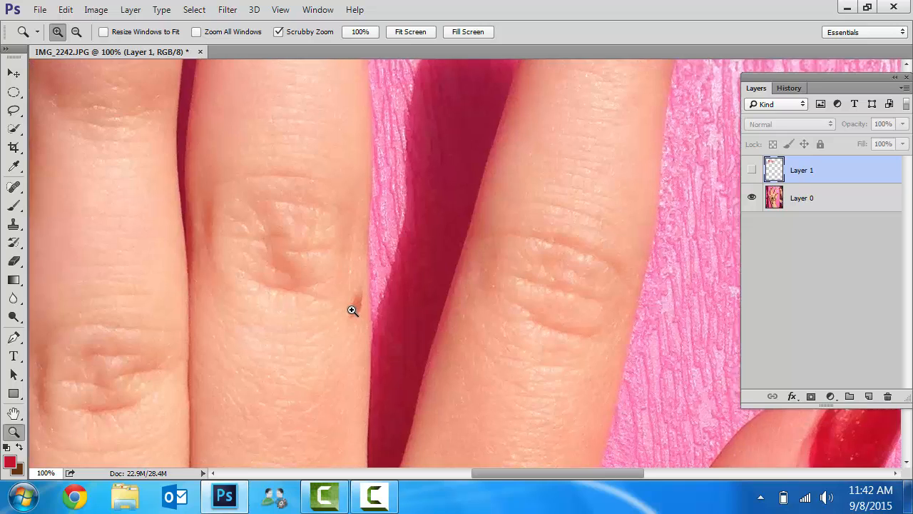
pyautogui.click(353, 310)
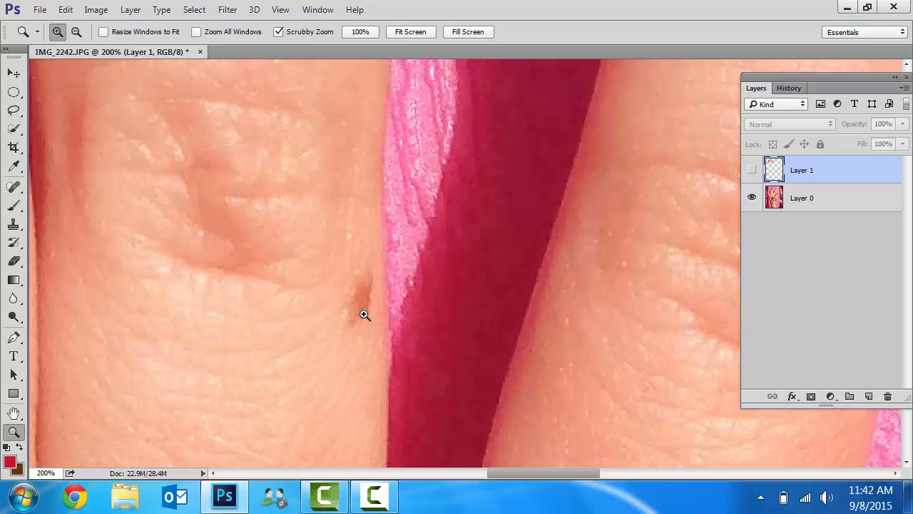
pyautogui.click(15, 222)
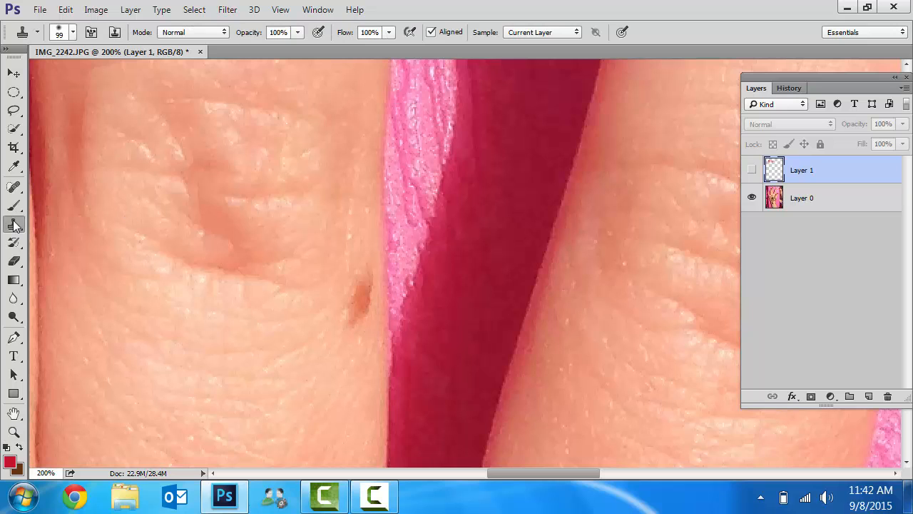
pyautogui.click(73, 34)
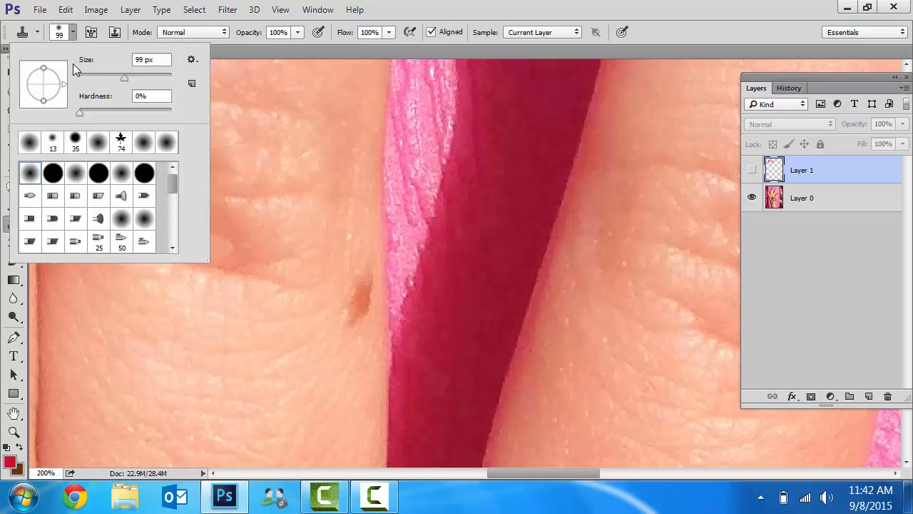
pyautogui.moveTo(127, 83); pyautogui.dragTo(96, 84)
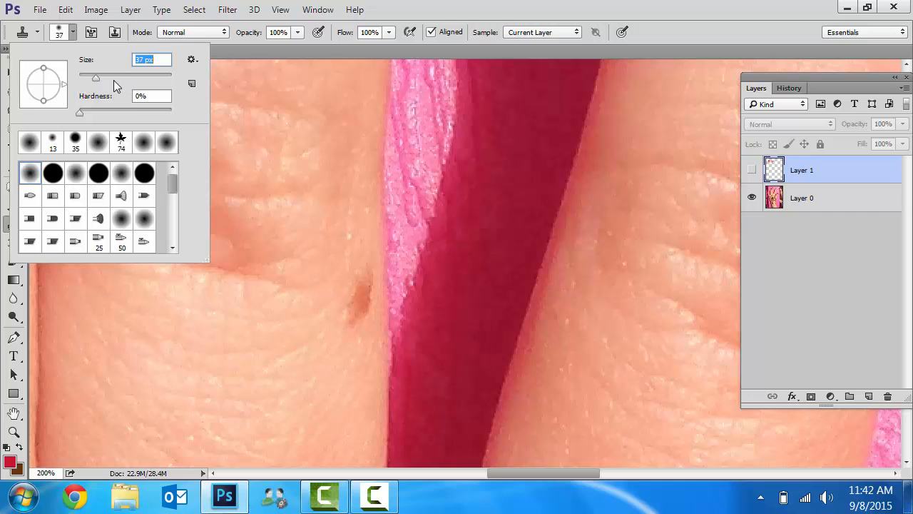
pyautogui.click(848, 200)
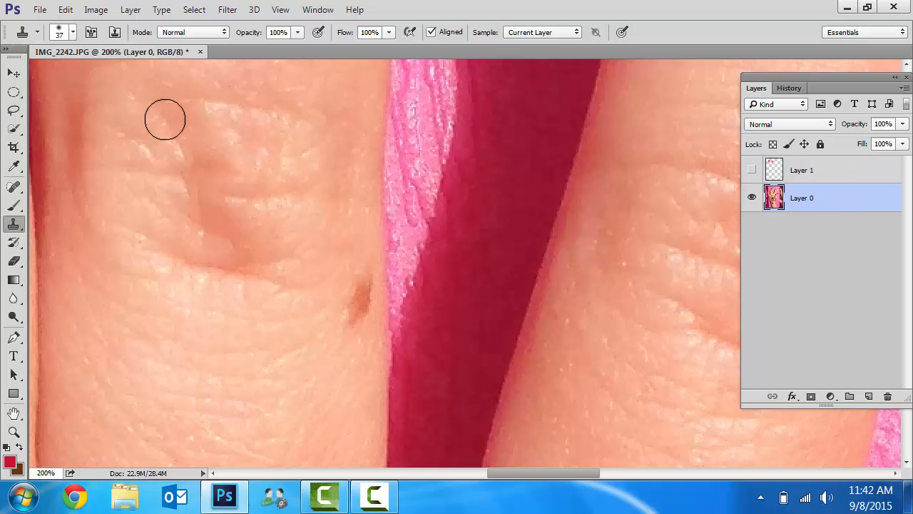
pyautogui.click(72, 33)
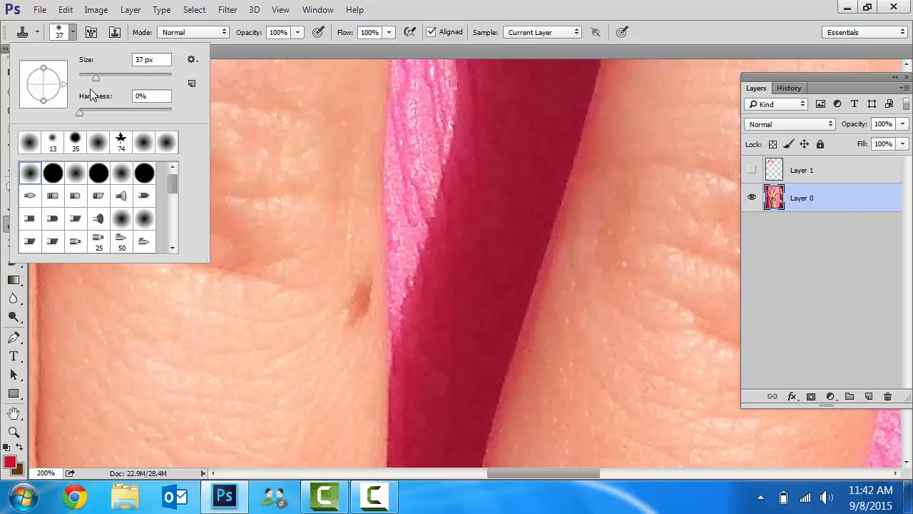
pyautogui.moveTo(98, 82); pyautogui.dragTo(86, 81)
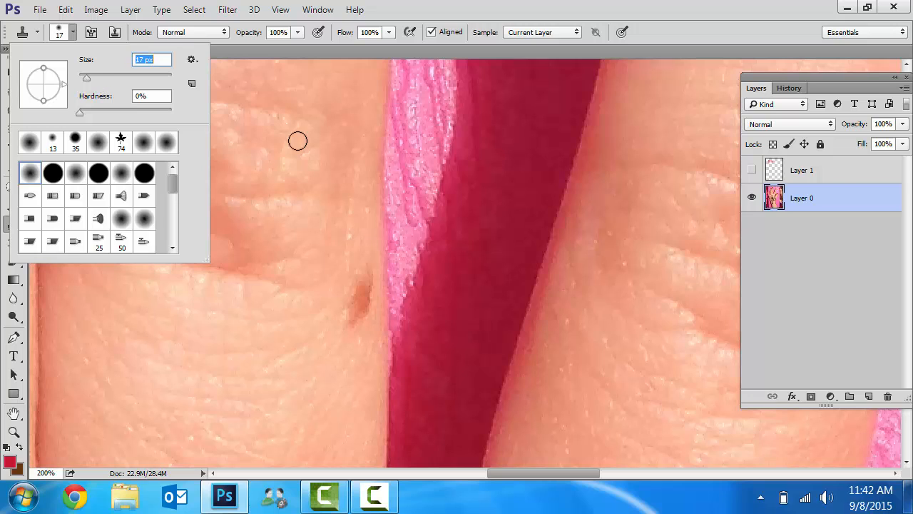
# Try to clone clean skin from Layer 0 over the middle finger's brown spot onto the hidden Layer 1
pyautogui.click(808, 205)
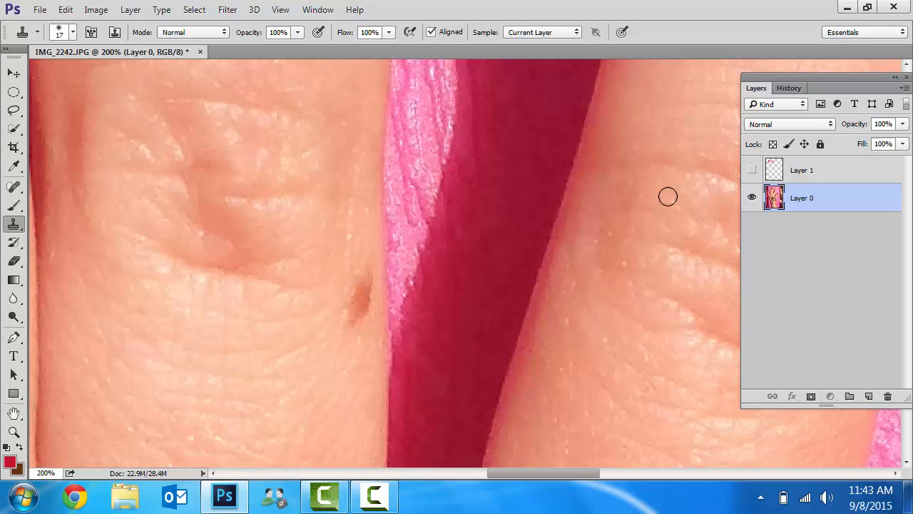
pyautogui.click(822, 177)
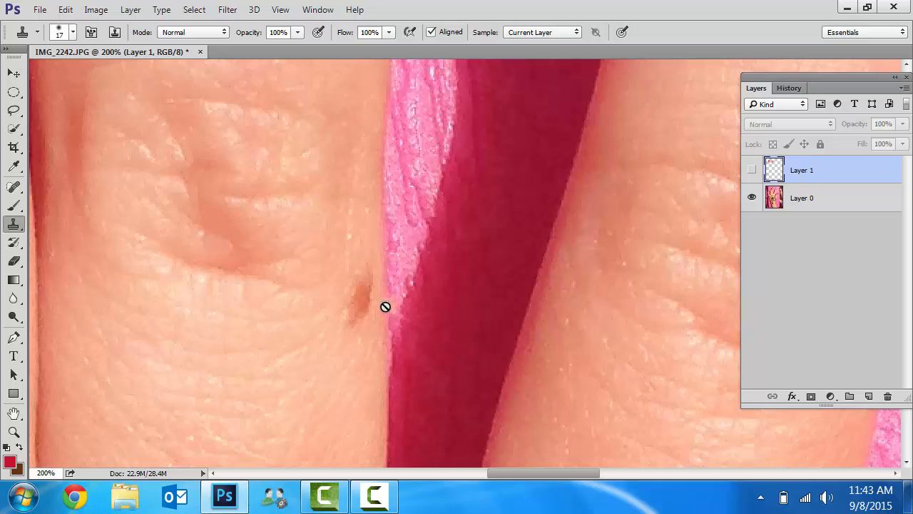
pyautogui.click(352, 316)
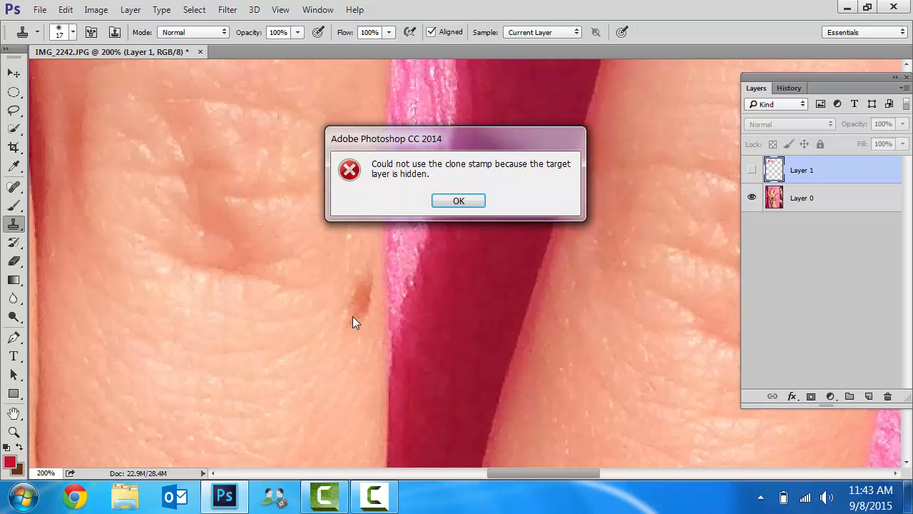
pyautogui.click(469, 204)
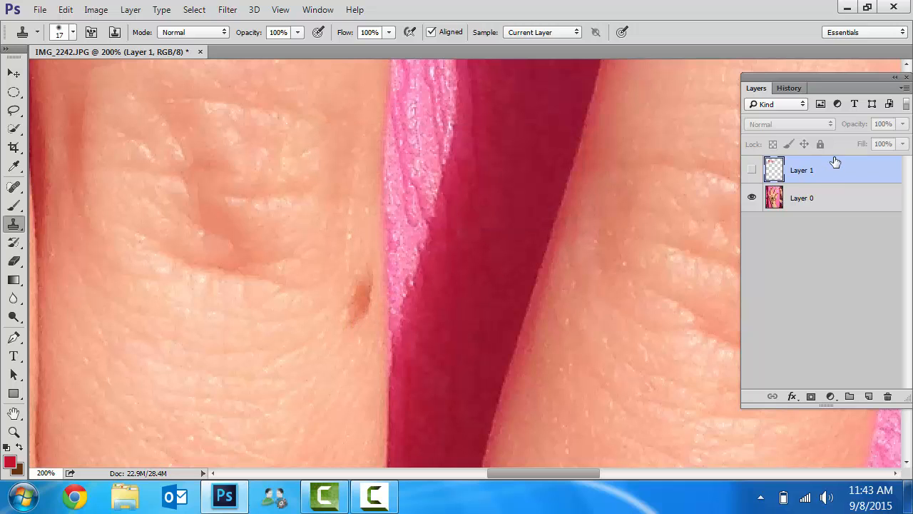
pyautogui.click(357, 313)
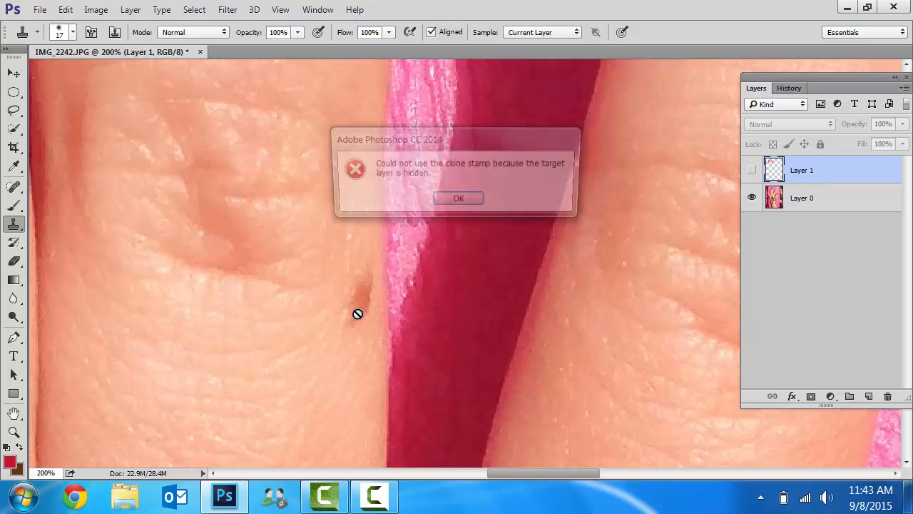
pyautogui.click(460, 201)
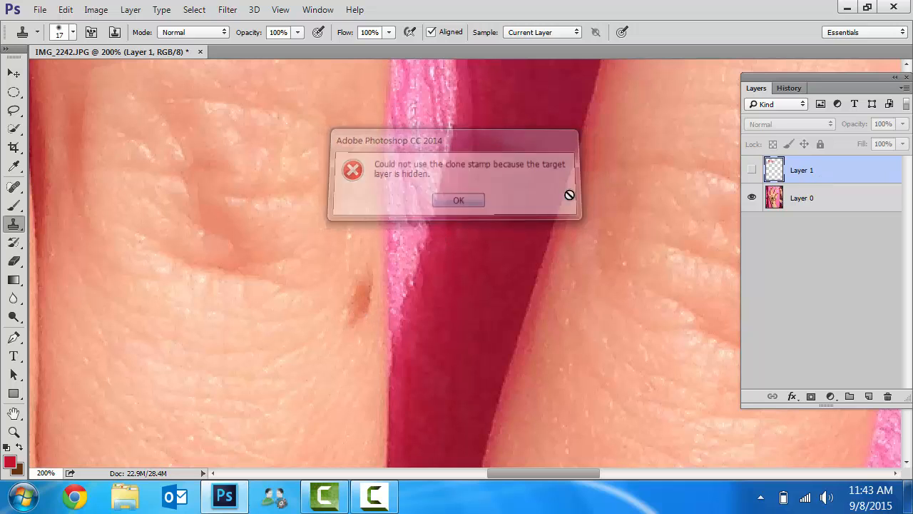
pyautogui.click(814, 199)
pyautogui.click(358, 299)
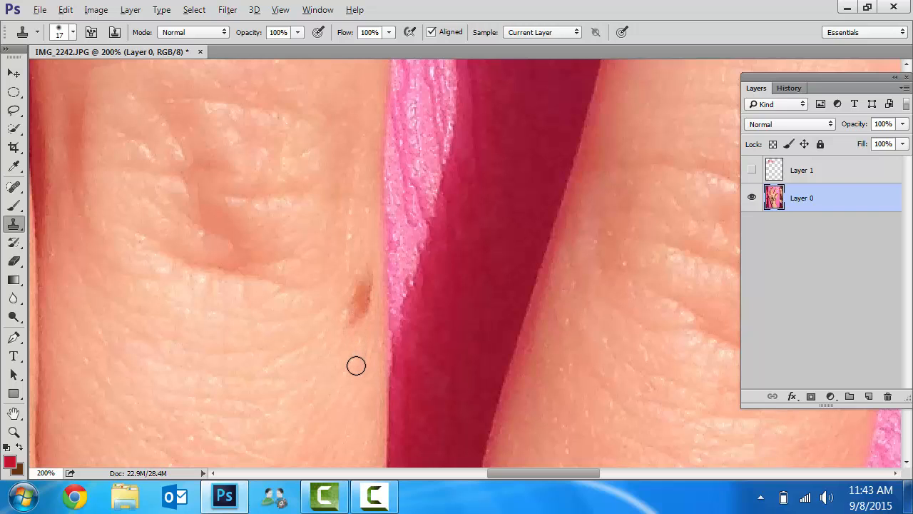
pyautogui.click(827, 171)
pyautogui.click(358, 309)
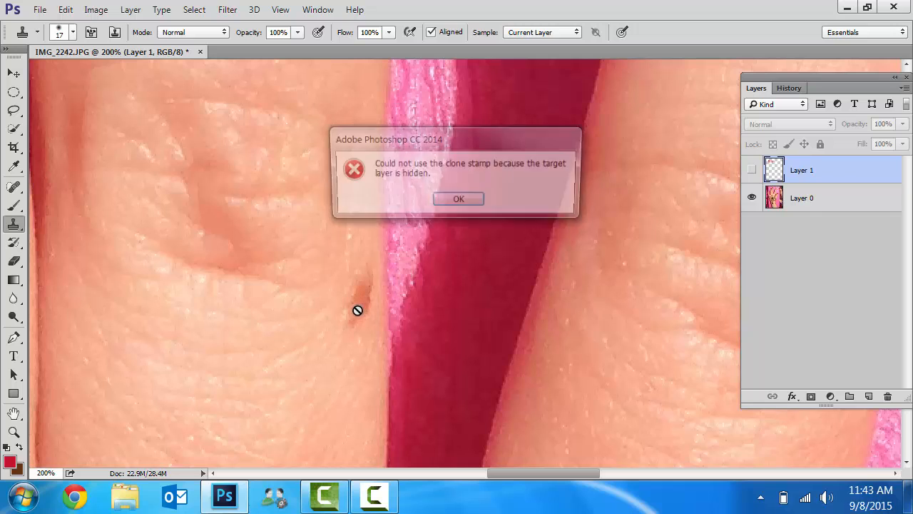
pyautogui.click(460, 200)
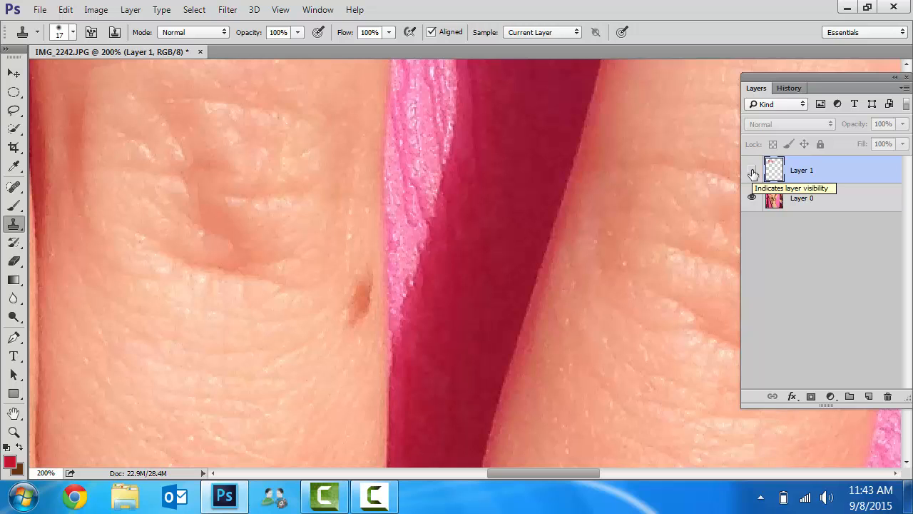
# Show Layer 1, sample clean skin near the spot on Layer 0, and clone it over the brown spot on Layer 1
pyautogui.click(751, 172)
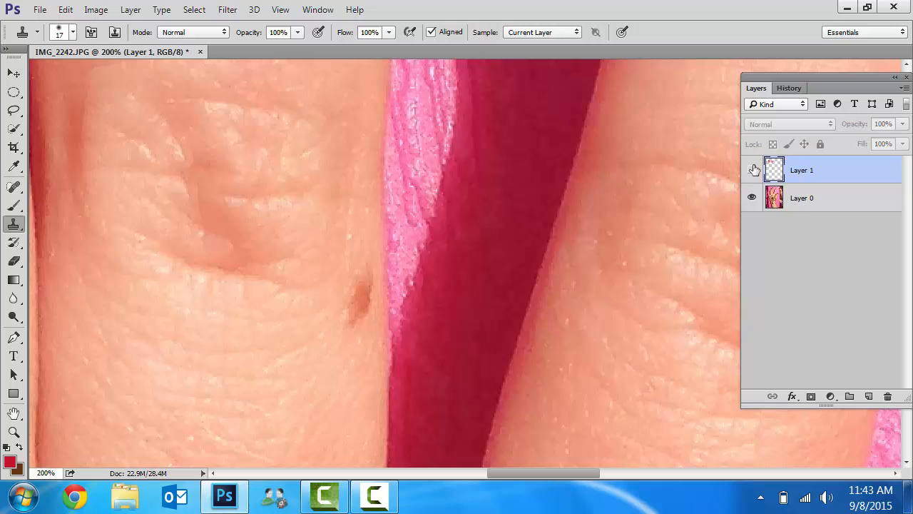
pyautogui.click(753, 173)
pyautogui.click(814, 207)
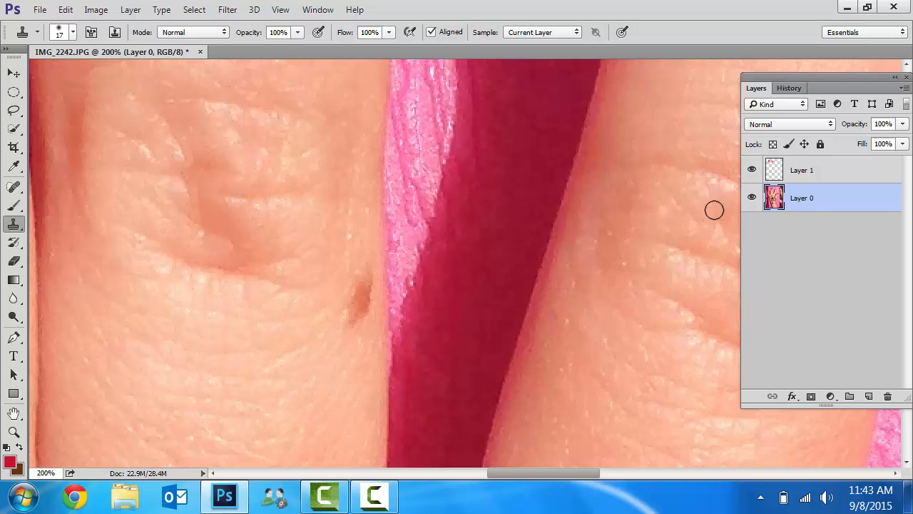
pyautogui.click(814, 177)
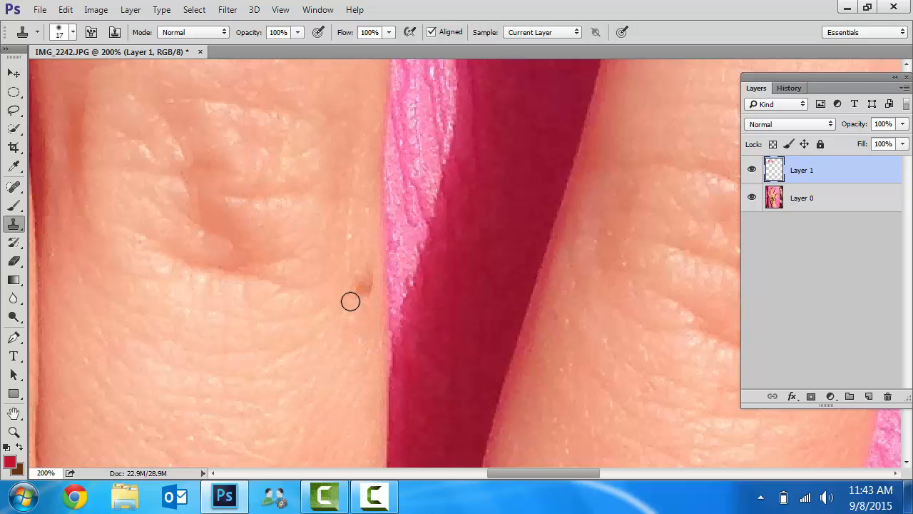
pyautogui.click(356, 293)
pyautogui.click(364, 290)
pyautogui.click(368, 286)
pyautogui.click(368, 274)
pyautogui.click(357, 283)
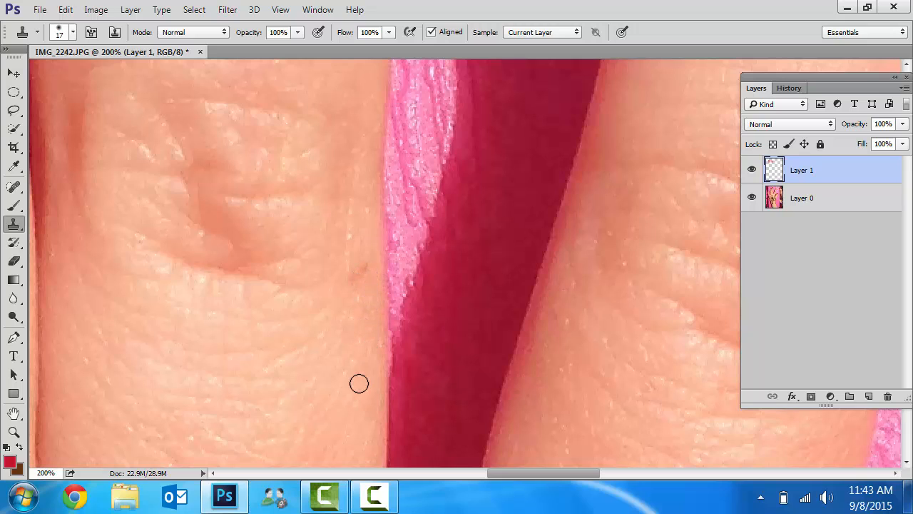
# Sample skin above the spot on Layer 0, clone over the remaining faint mark on Layer 1, and reselect Layer 0
pyautogui.click(816, 200)
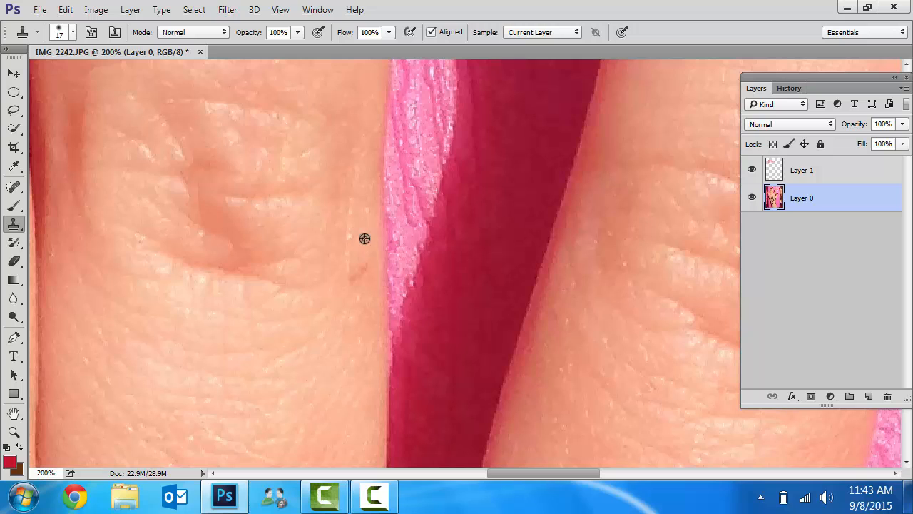
pyautogui.click(800, 172)
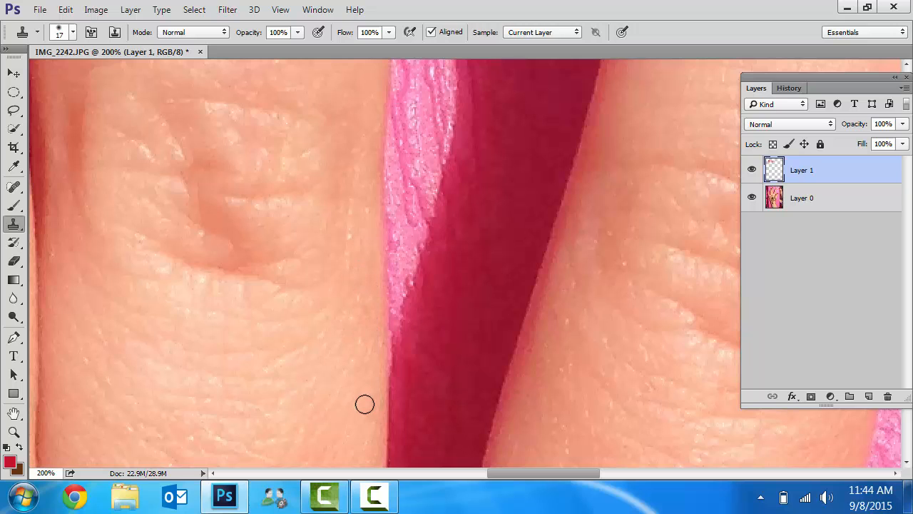
pyautogui.click(837, 206)
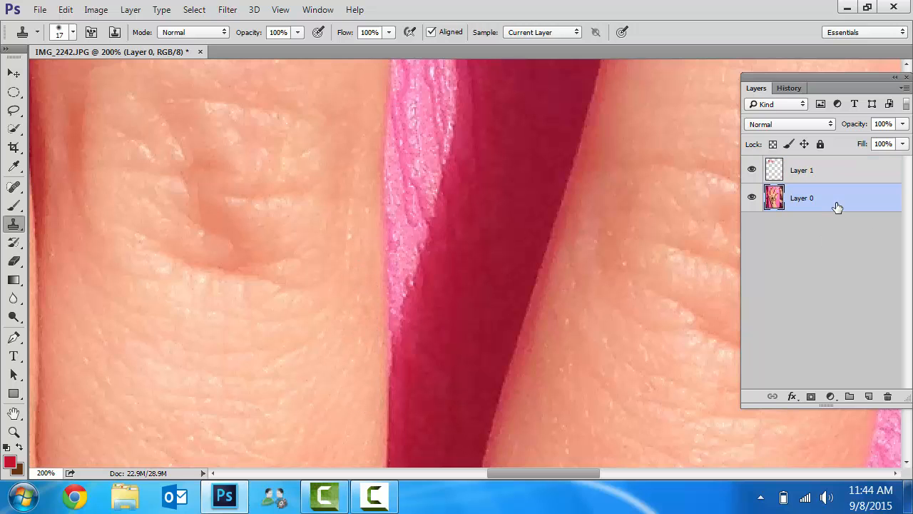
pyautogui.hotkey('ctrl', '-')
pyautogui.hotkey('ctrl', '-')
pyautogui.hotkey('ctrl', '-')
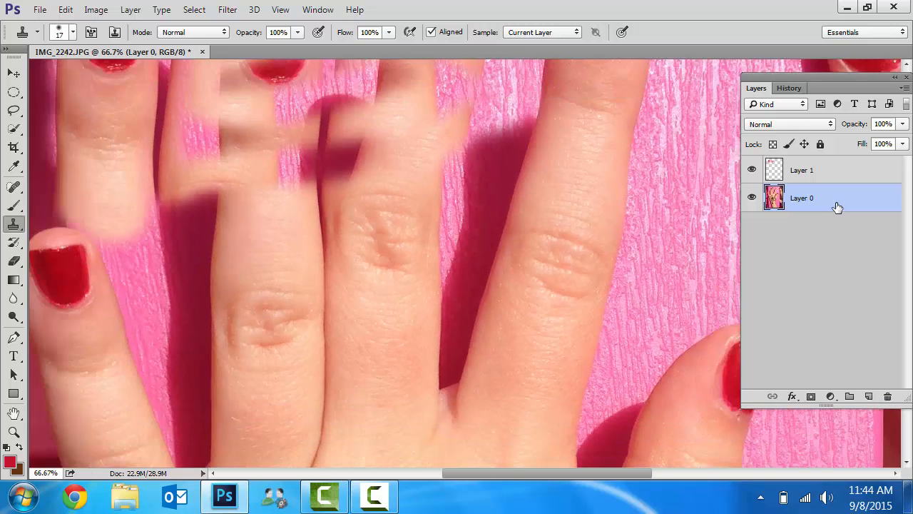
pyautogui.hotkey('ctrl', '-')
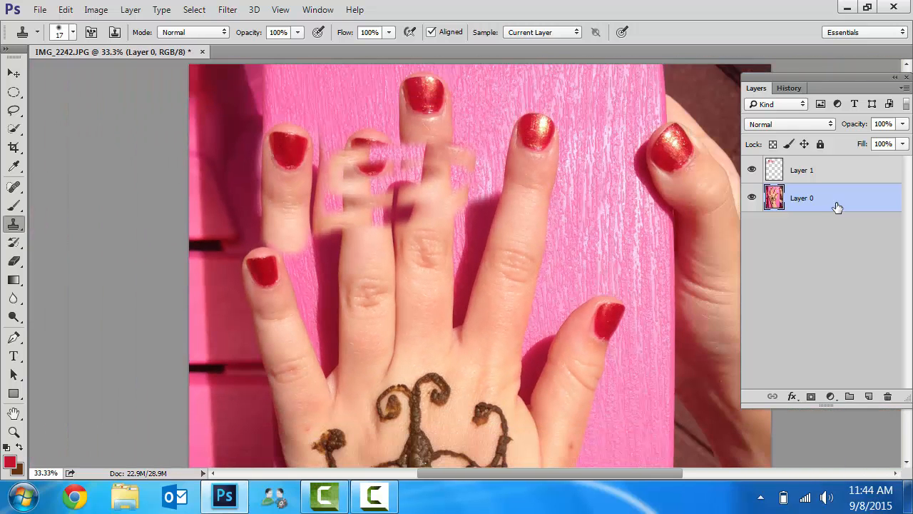